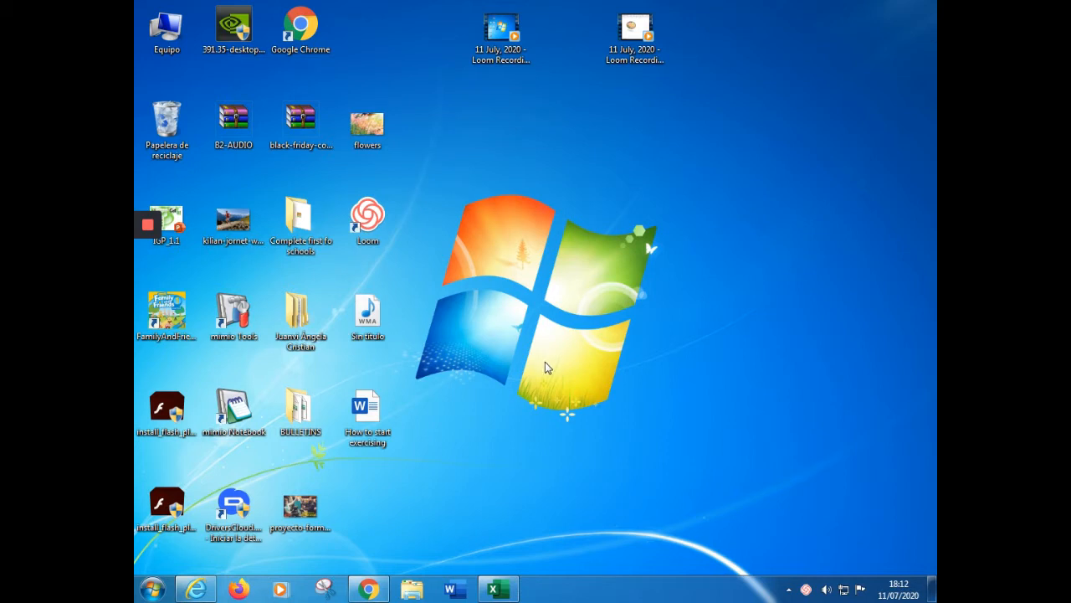
Switch to Excel and examine the workbook protection options on the Info page
click(499, 589)
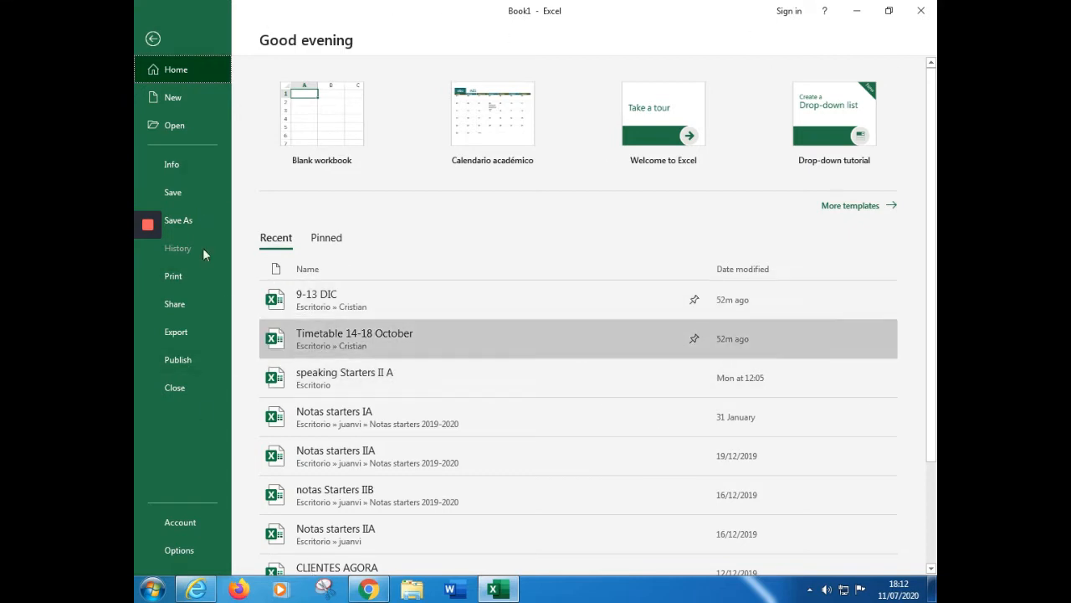
click(193, 166)
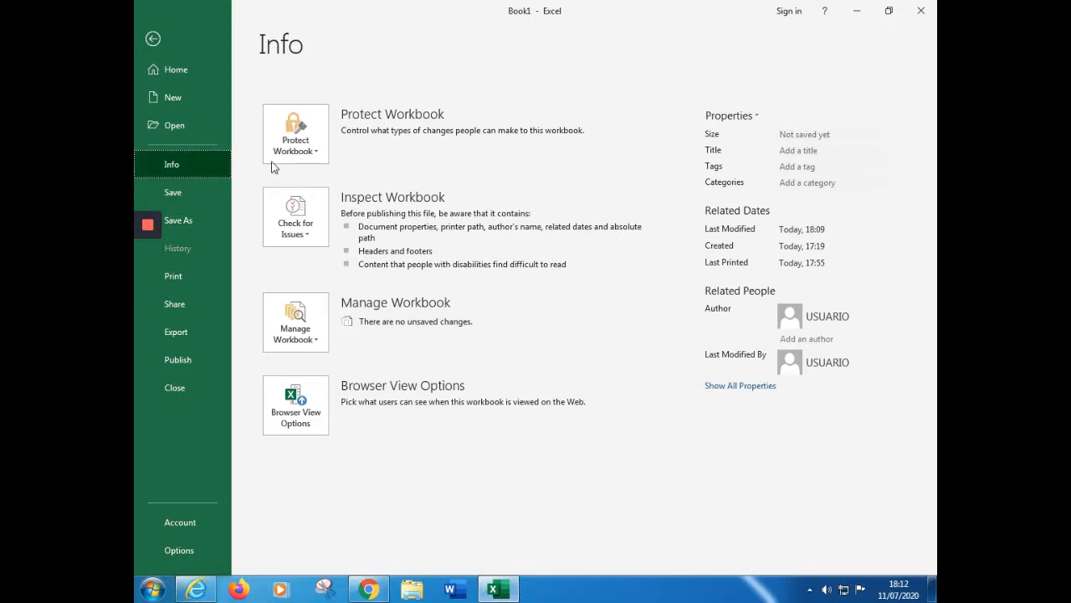
click(316, 159)
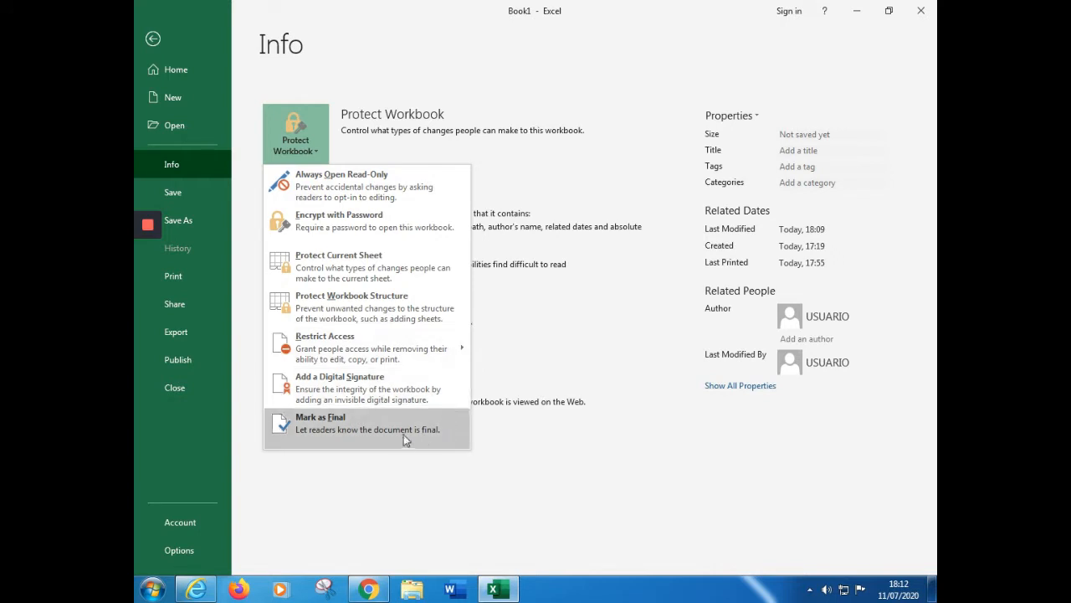
click(619, 101)
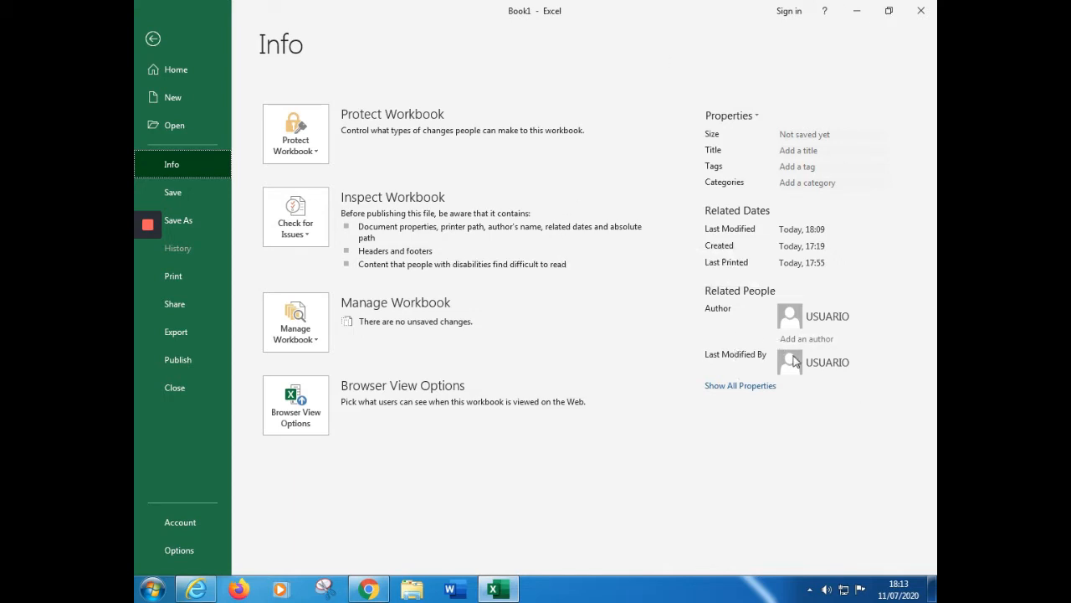
Set the workbook's title property to "Example 1"
click(812, 338)
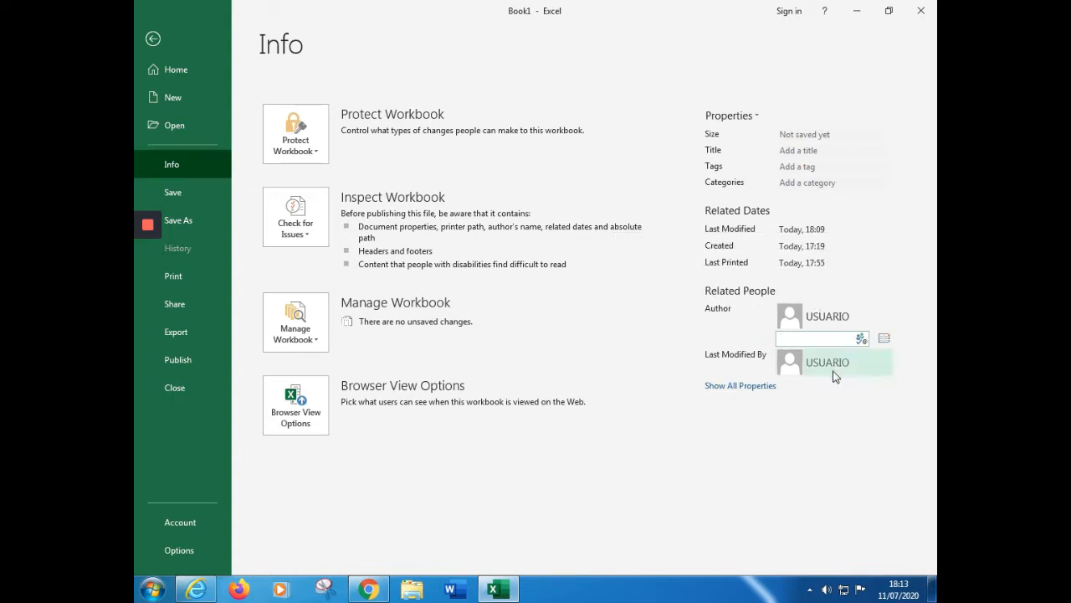
mouse_move(835, 376)
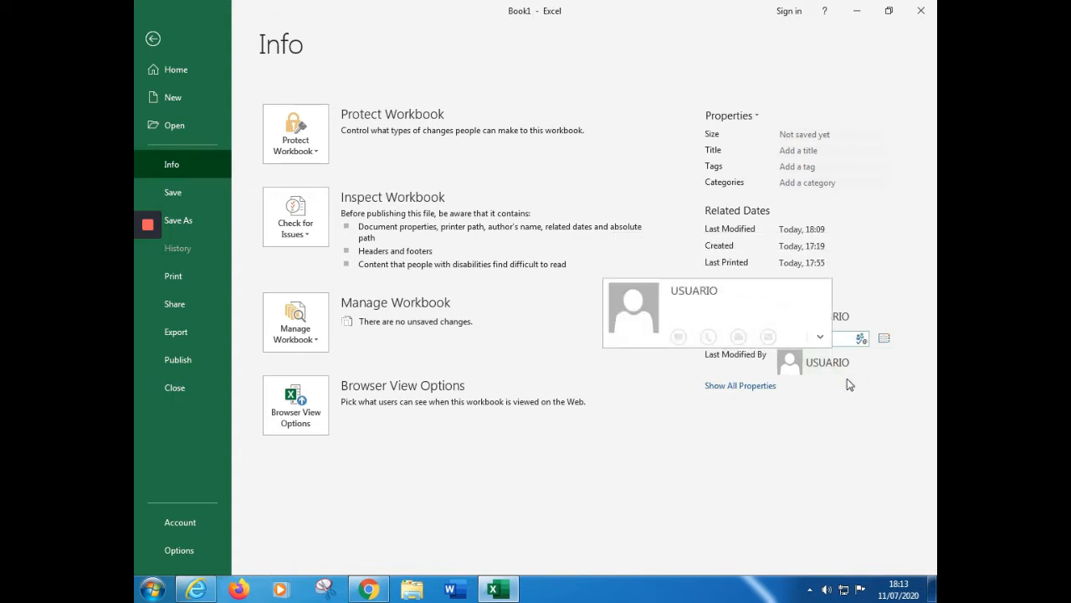
click(806, 150)
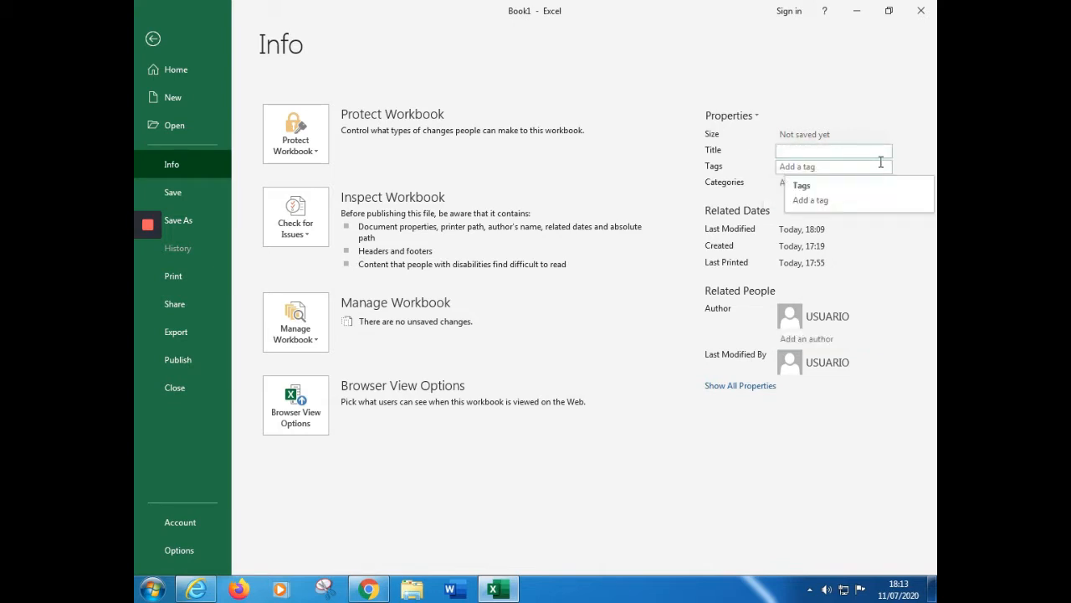
text(Exam)
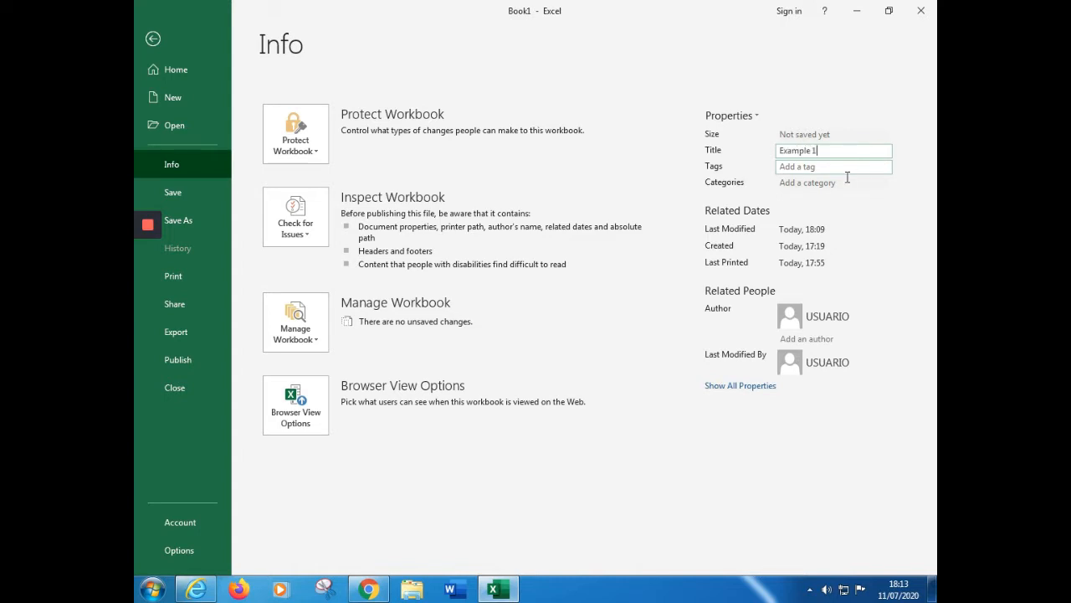
text(ple 1)
Add the tags "backstage, cells, columns..." to the workbook's properties
click(844, 166)
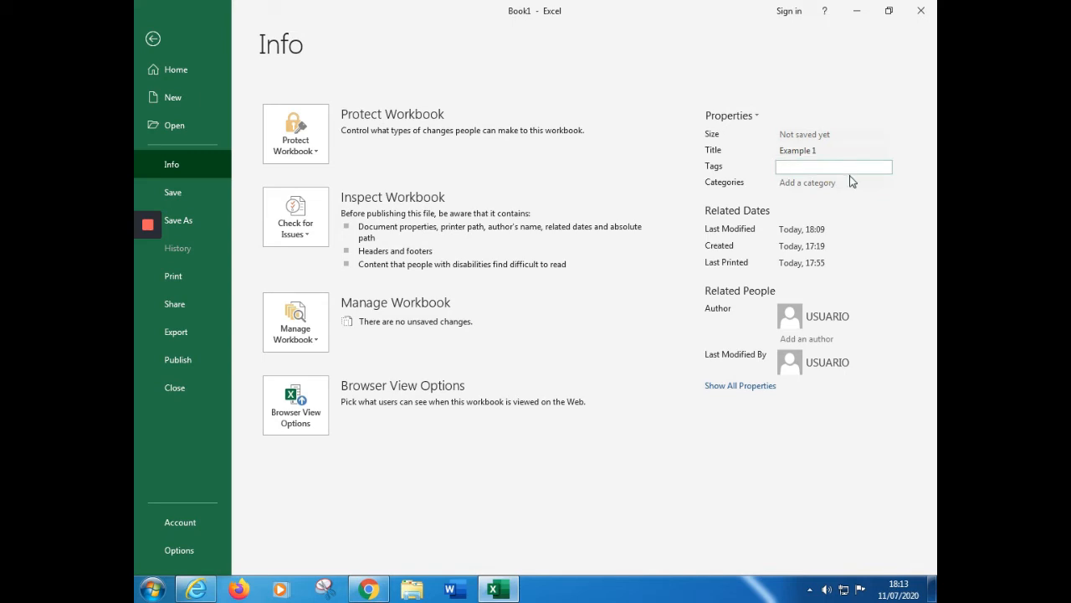
click(850, 182)
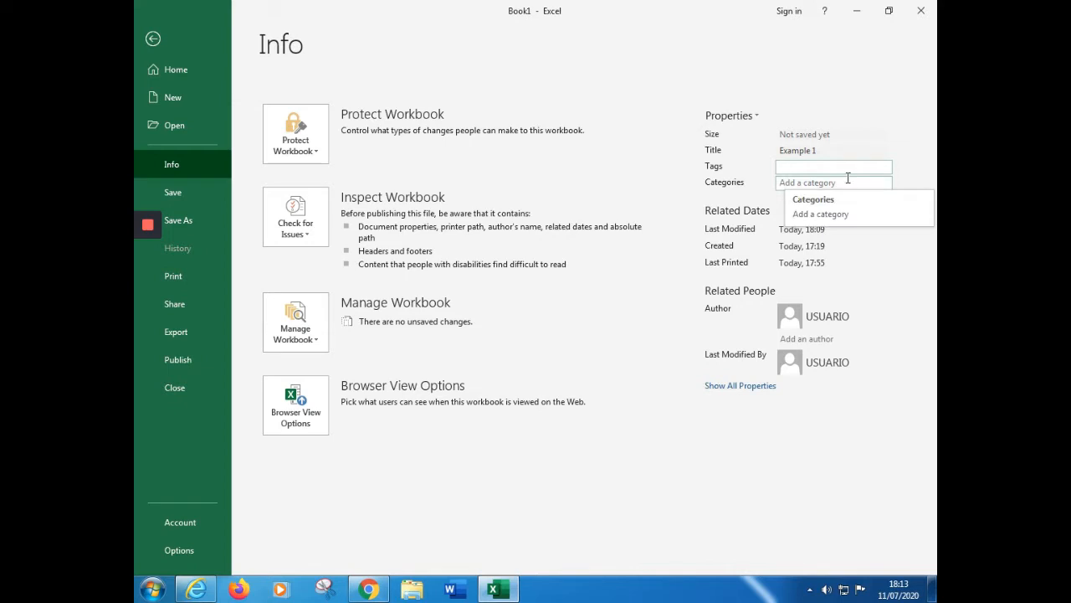
click(848, 172)
text(ba)
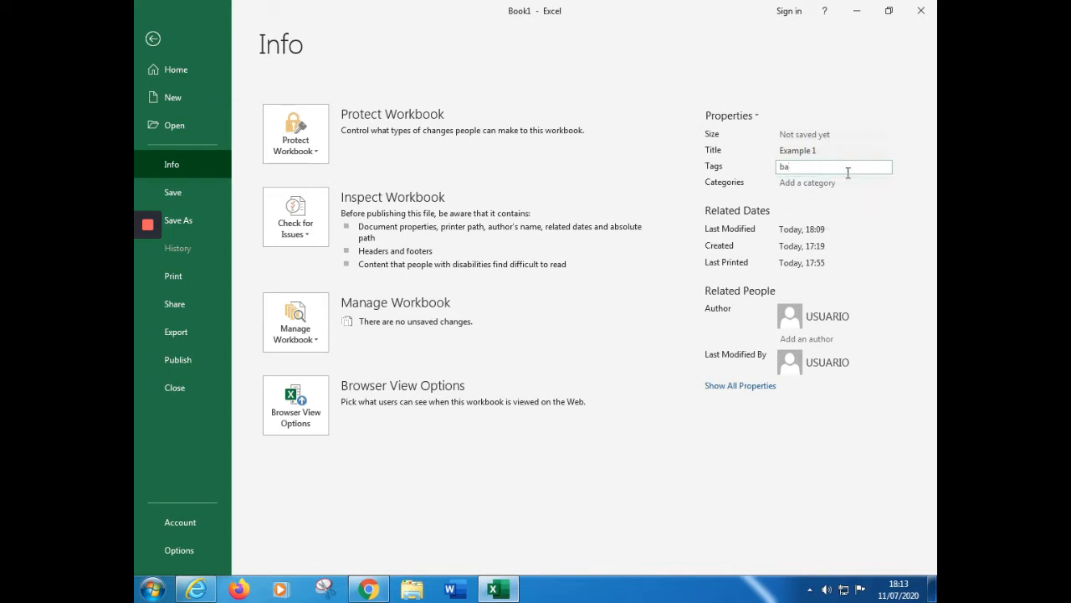
text(ckstage, cells, columns...)
click(894, 140)
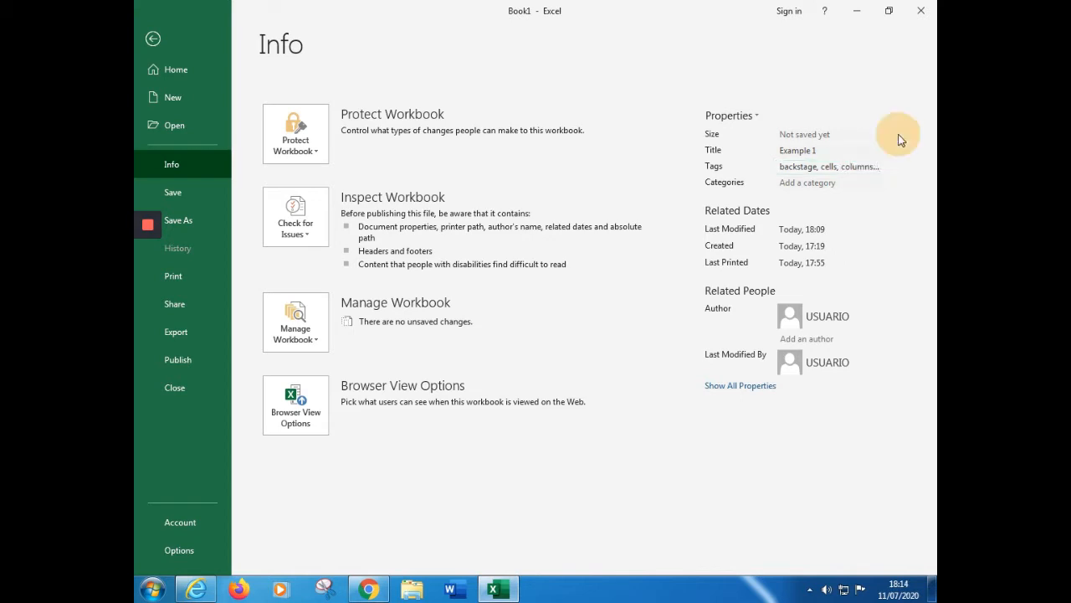
Set the workbook's category property to "Excel basis"
click(840, 186)
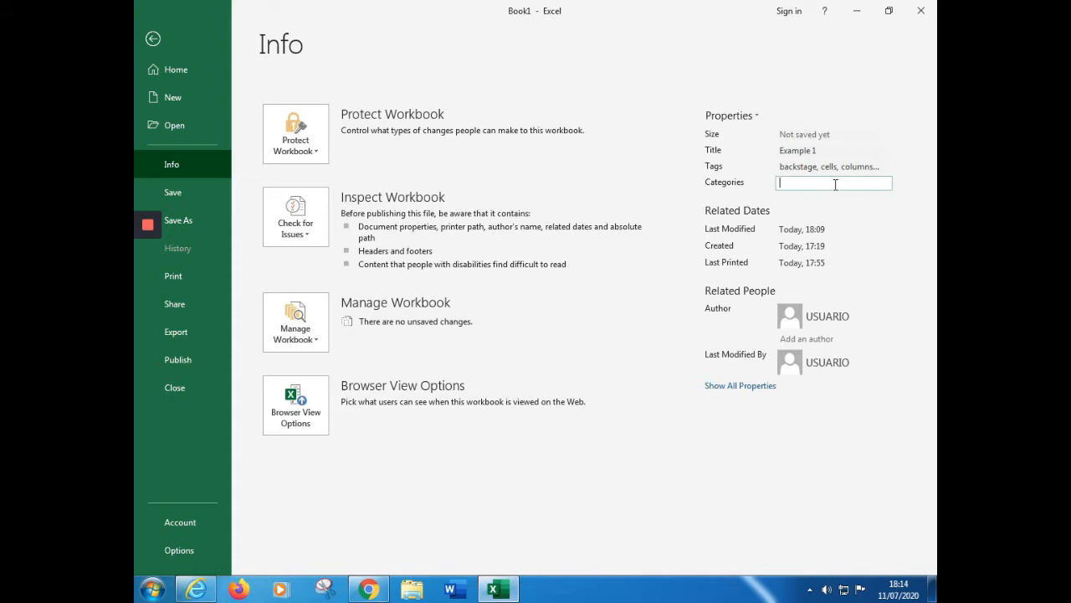
text(Excel basis)
click(641, 118)
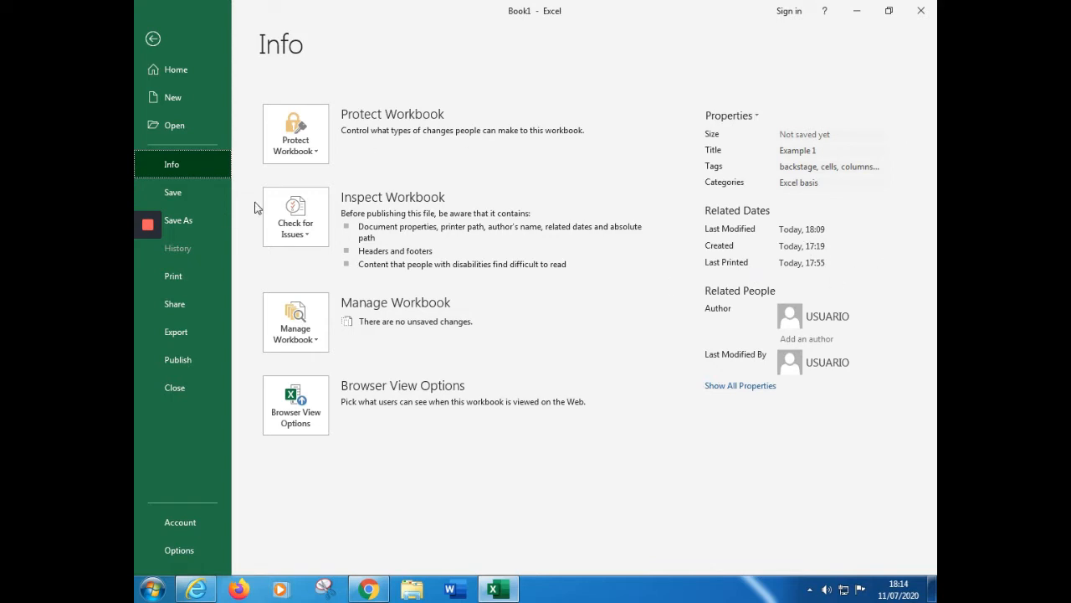
Pin the CLIENTES AGORA workbook in the recent files list and unpin Timetable 14-18 October
click(201, 126)
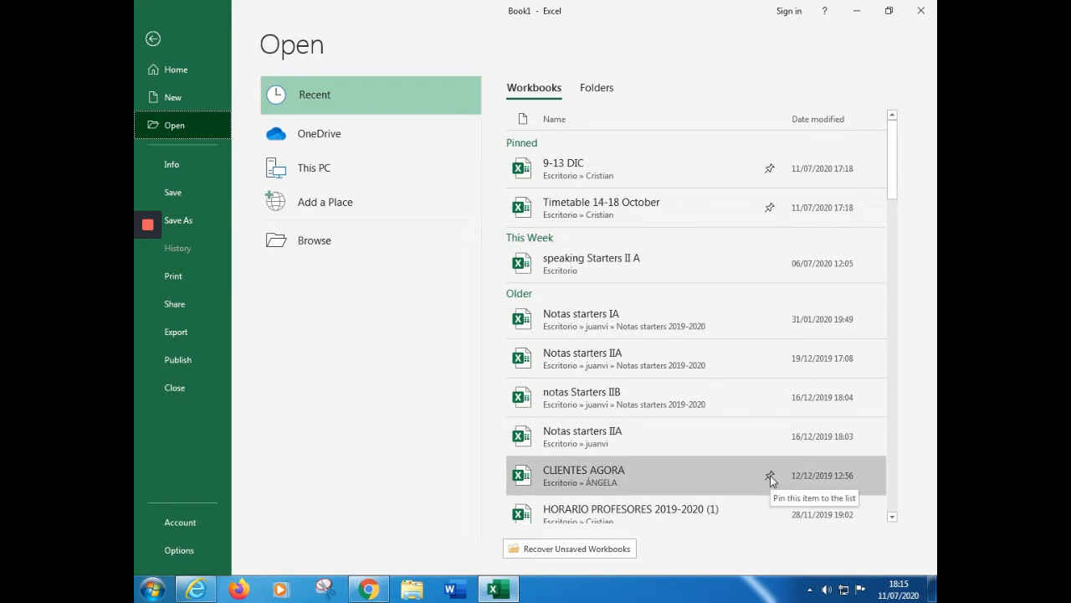
click(770, 475)
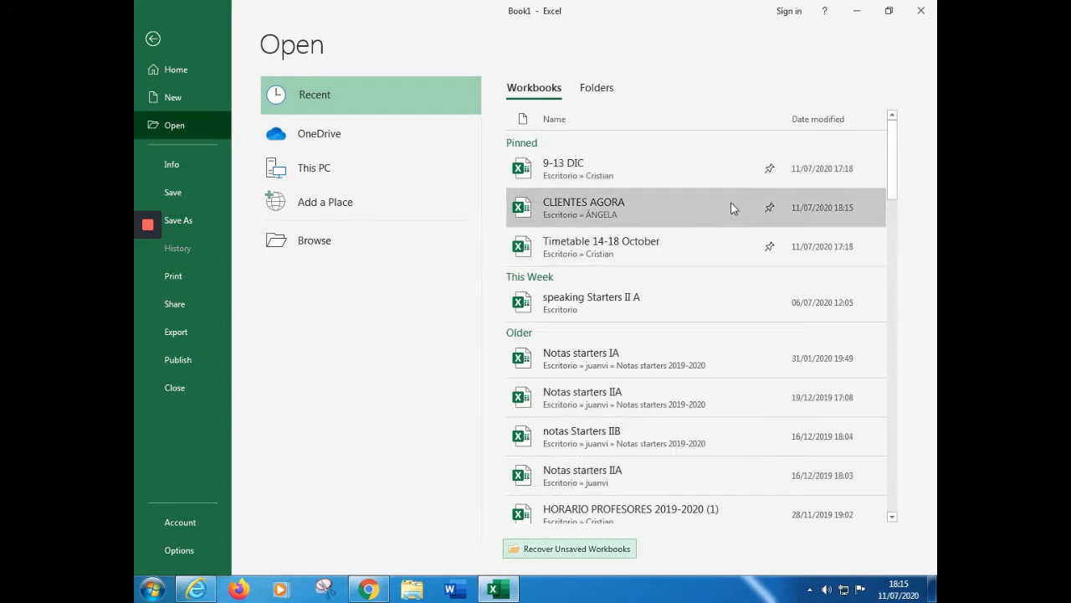
click(770, 250)
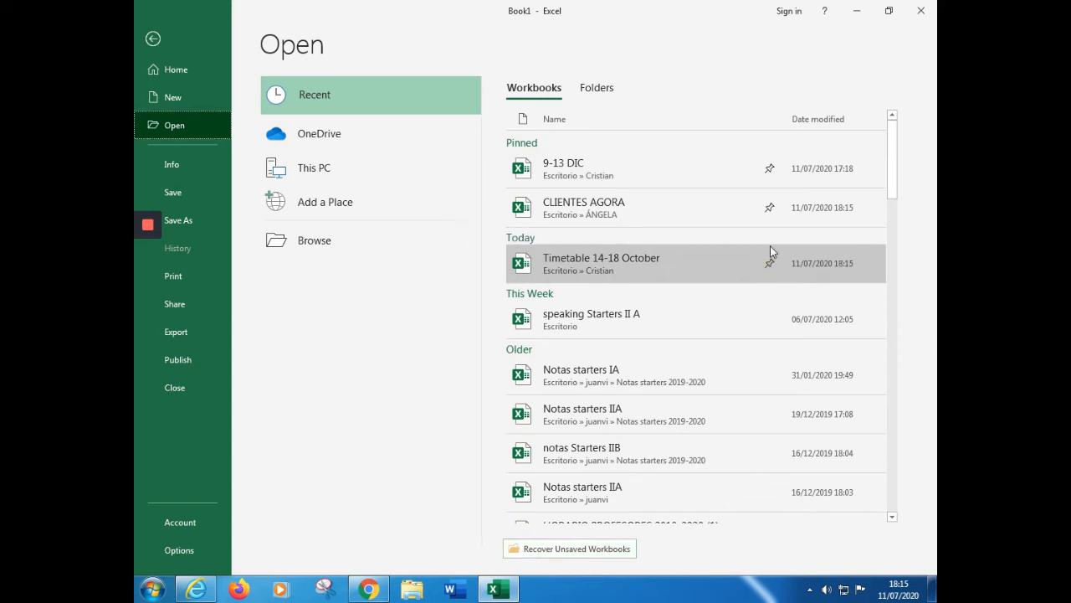
click(766, 251)
click(548, 332)
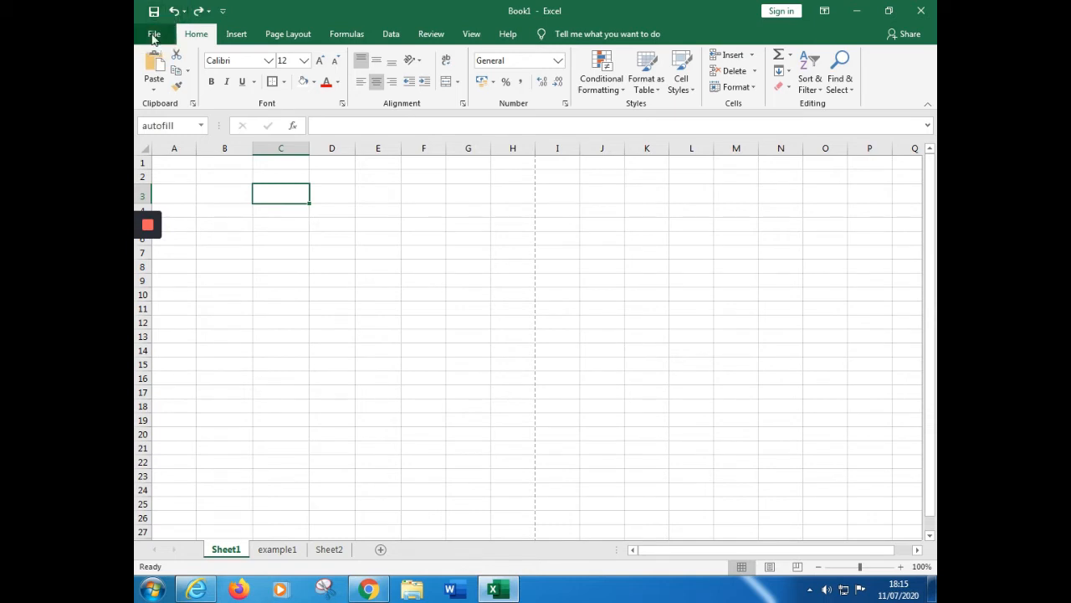
Review the places for opening files and browse the templates offered for a new workbook
click(153, 36)
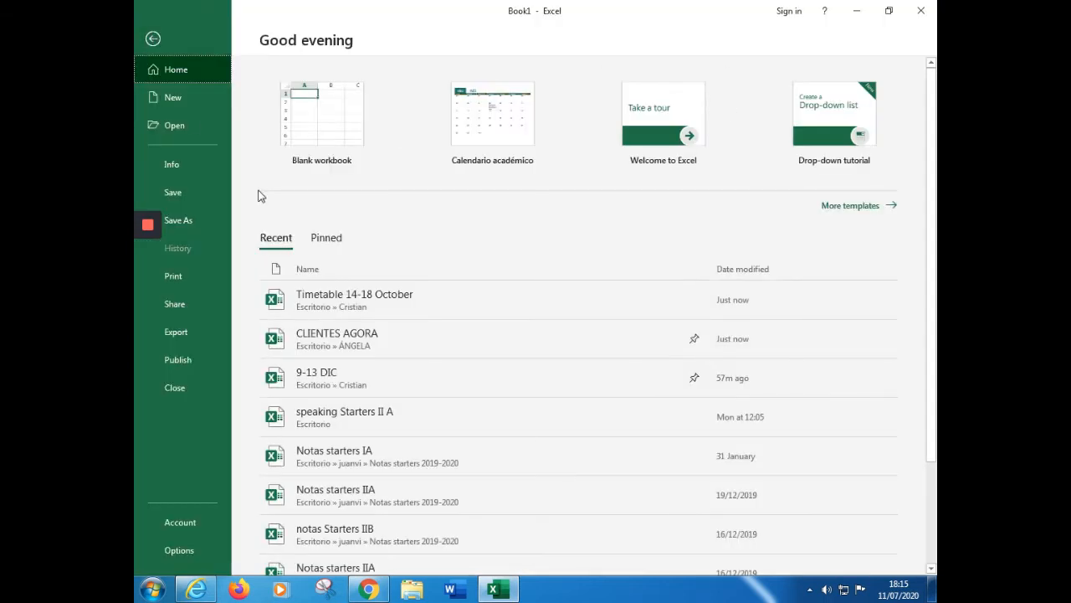
click(184, 124)
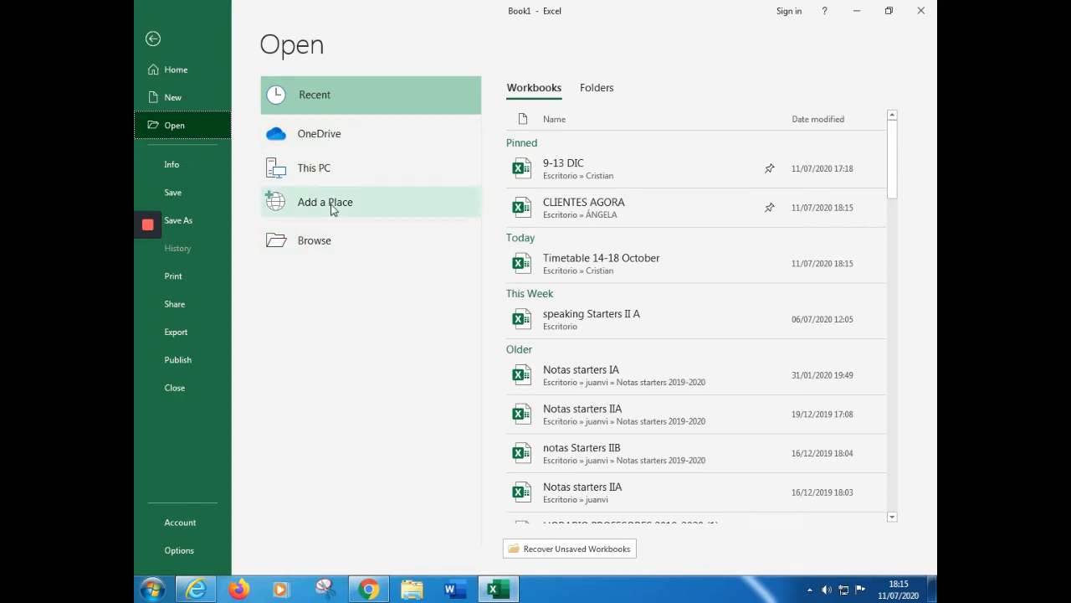
click(181, 100)
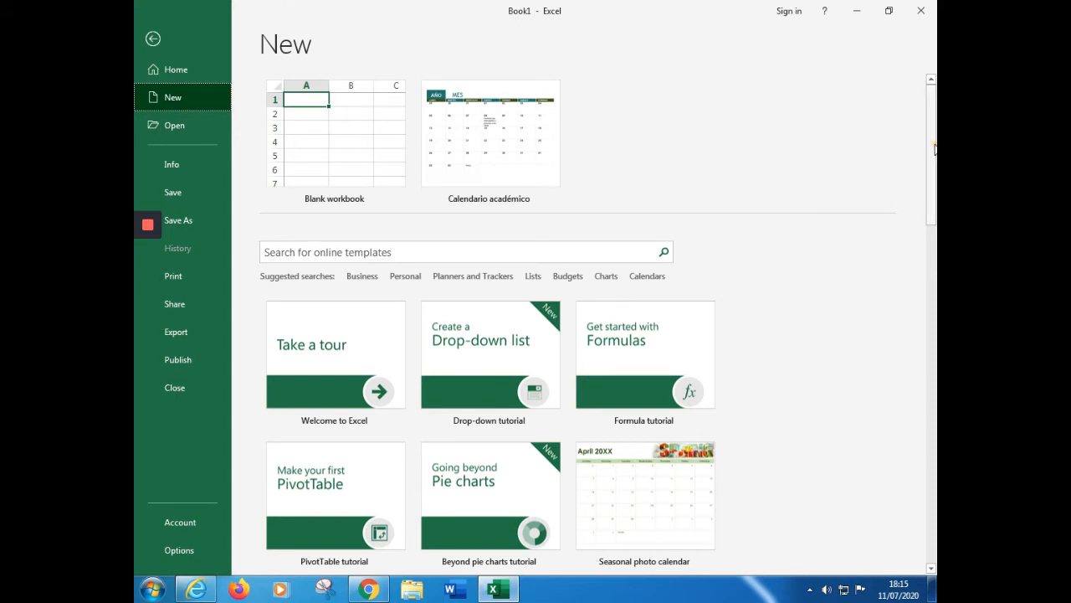
scroll(929, 149, down, 1)
scroll(927, 144, up, 1)
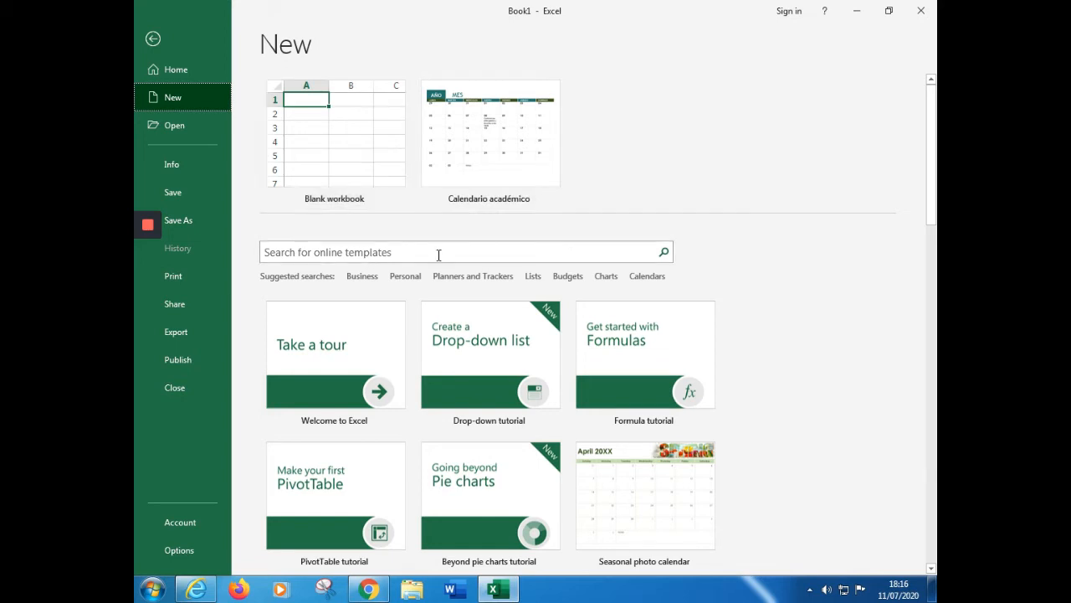
scroll(848, 338, down, 1)
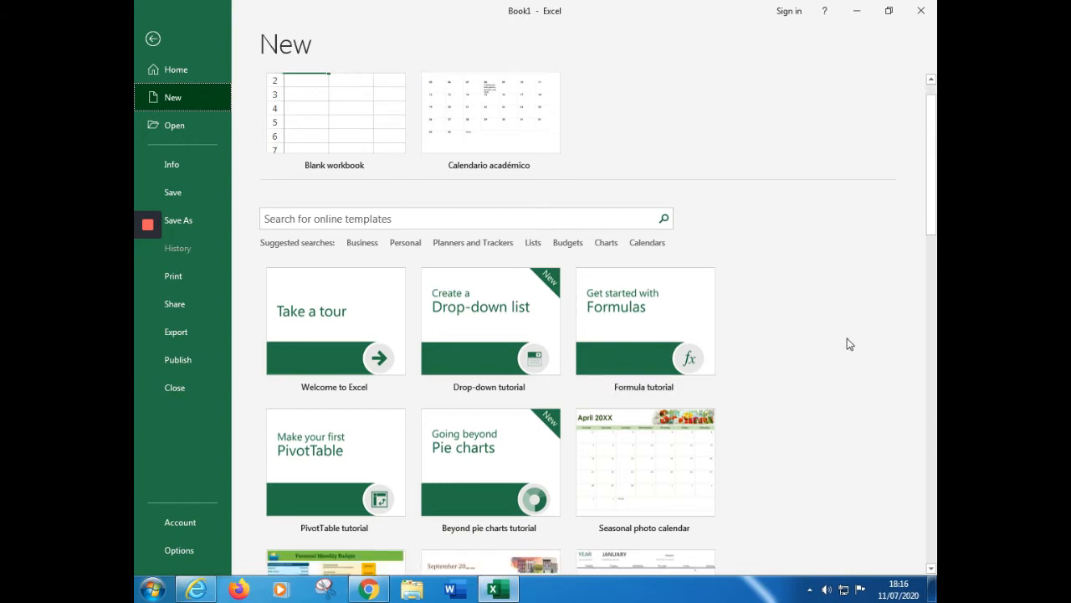
scroll(847, 338, down, 1)
scroll(847, 343, down, 2)
scroll(847, 343, down, 3)
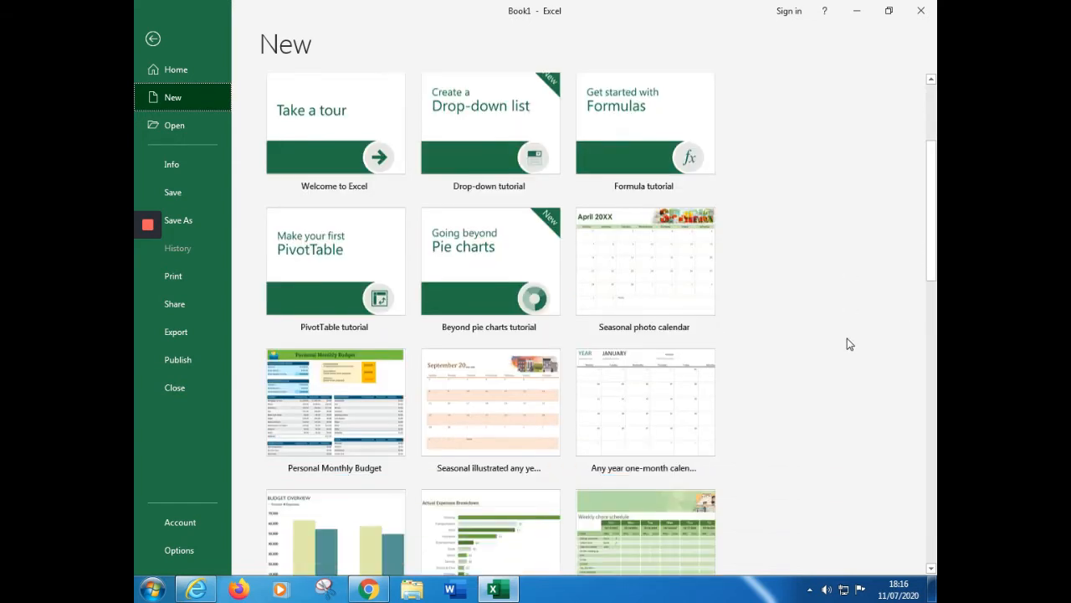
scroll(846, 352, up, 5)
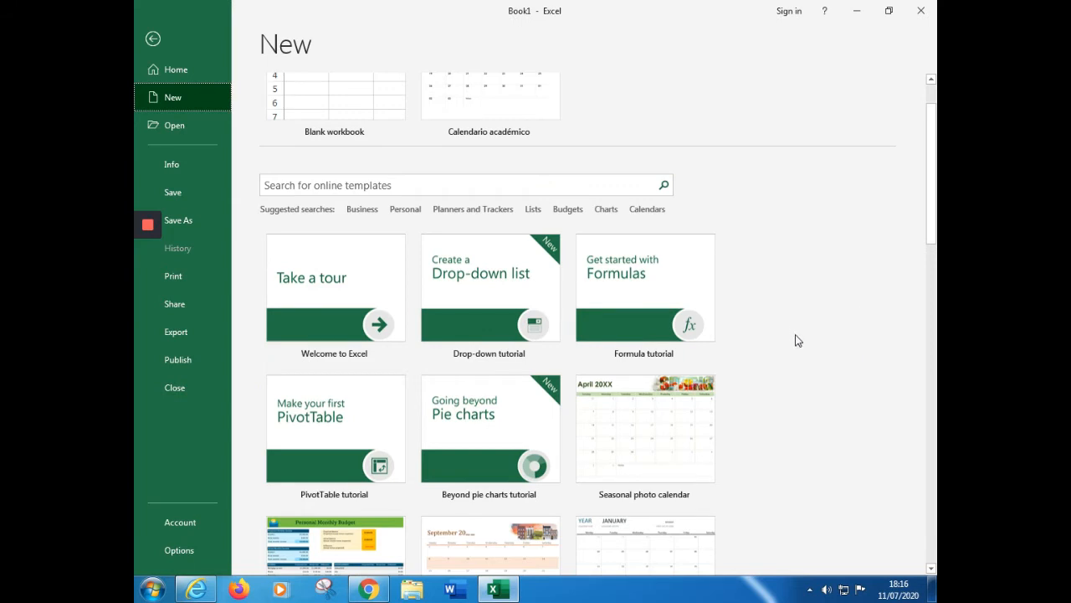
scroll(796, 343, down, 5)
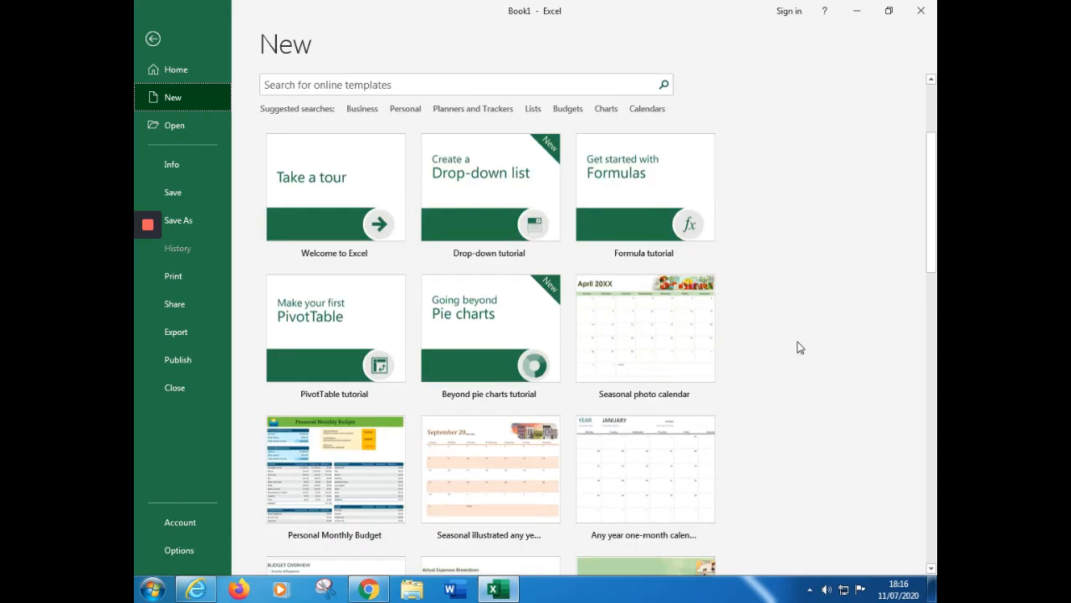
scroll(798, 346, up, 6)
scroll(799, 347, up, 1)
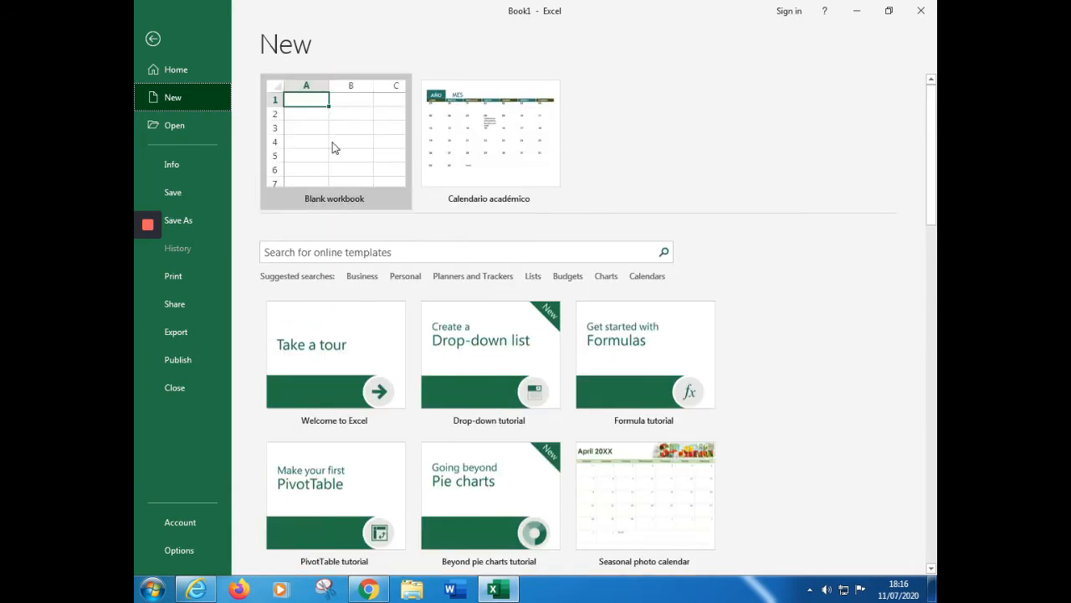
scroll(915, 304, down, 7)
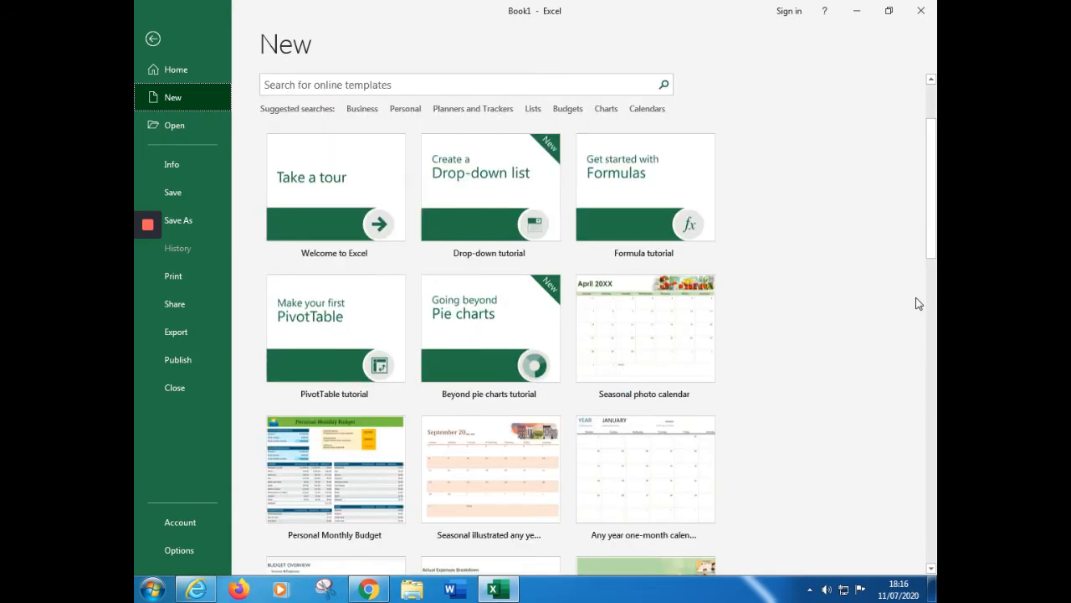
scroll(461, 446, down, 4)
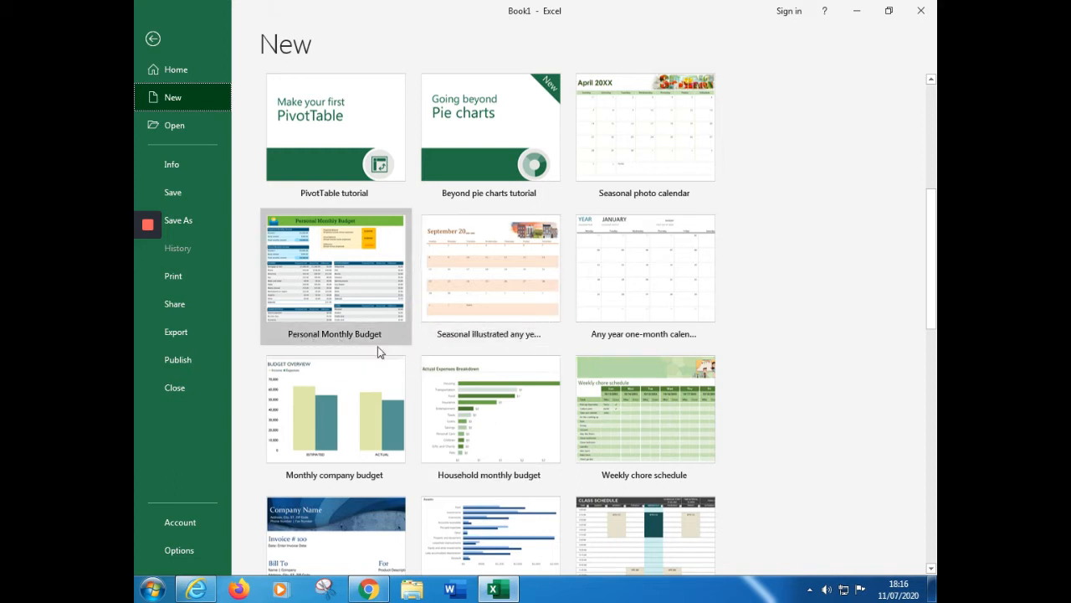
scroll(460, 424, down, 3)
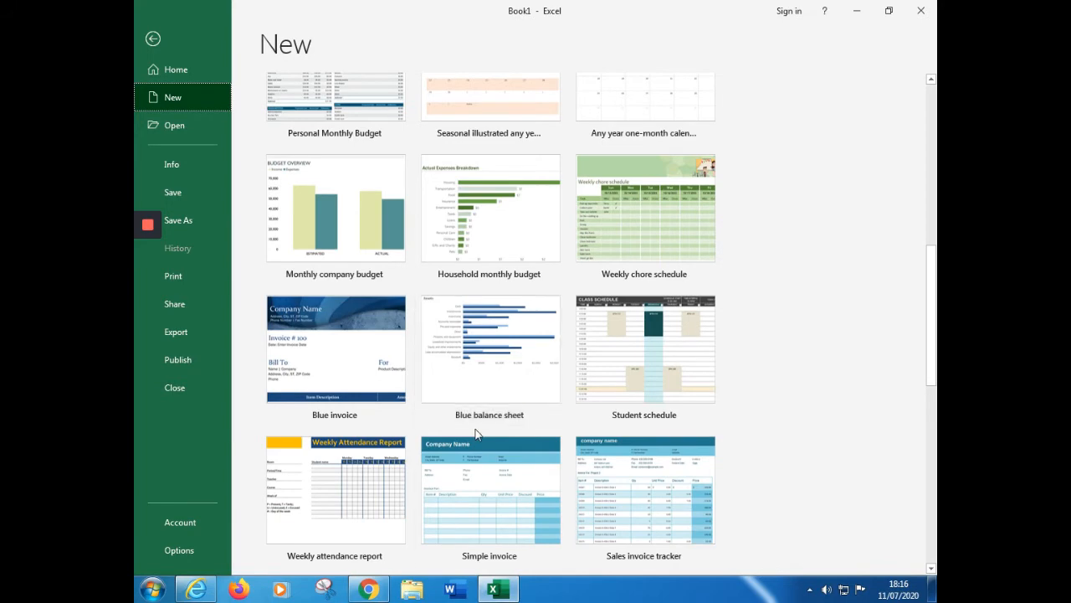
scroll(600, 447, down, 1)
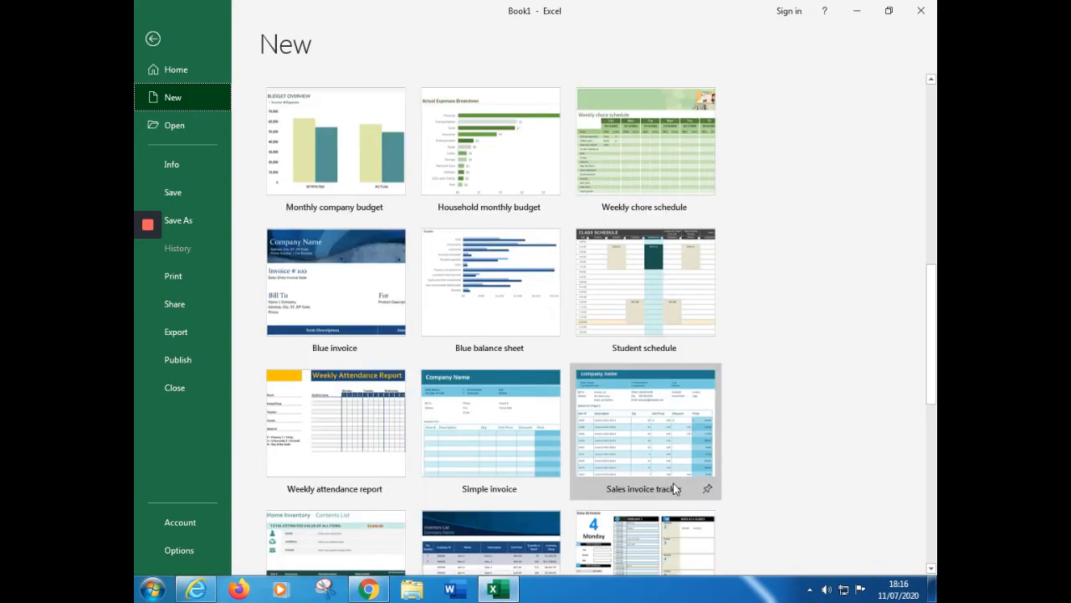
scroll(669, 477, up, 1)
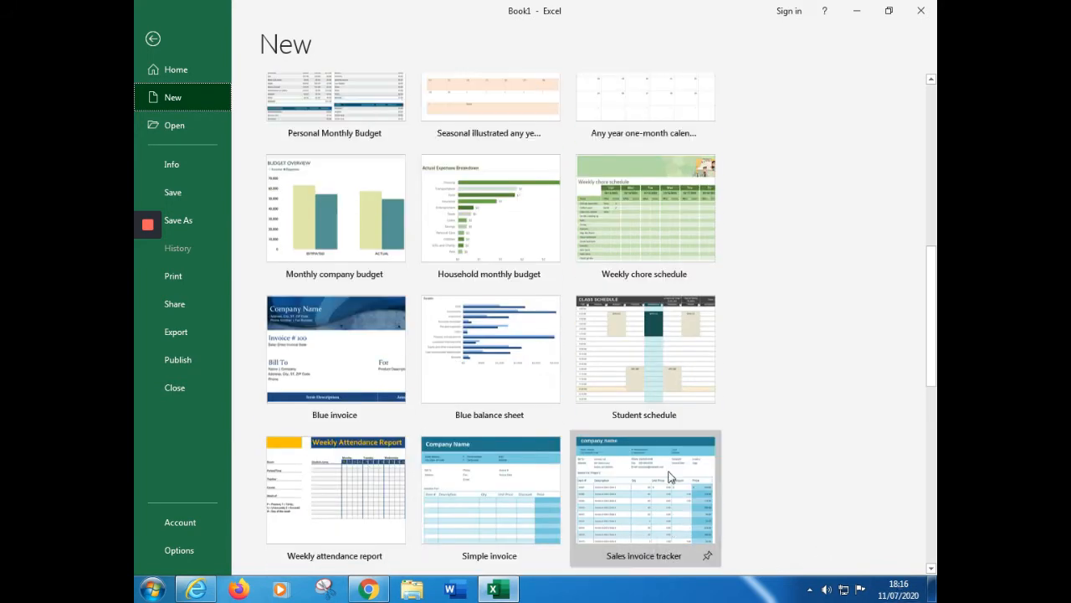
scroll(670, 477, up, 8)
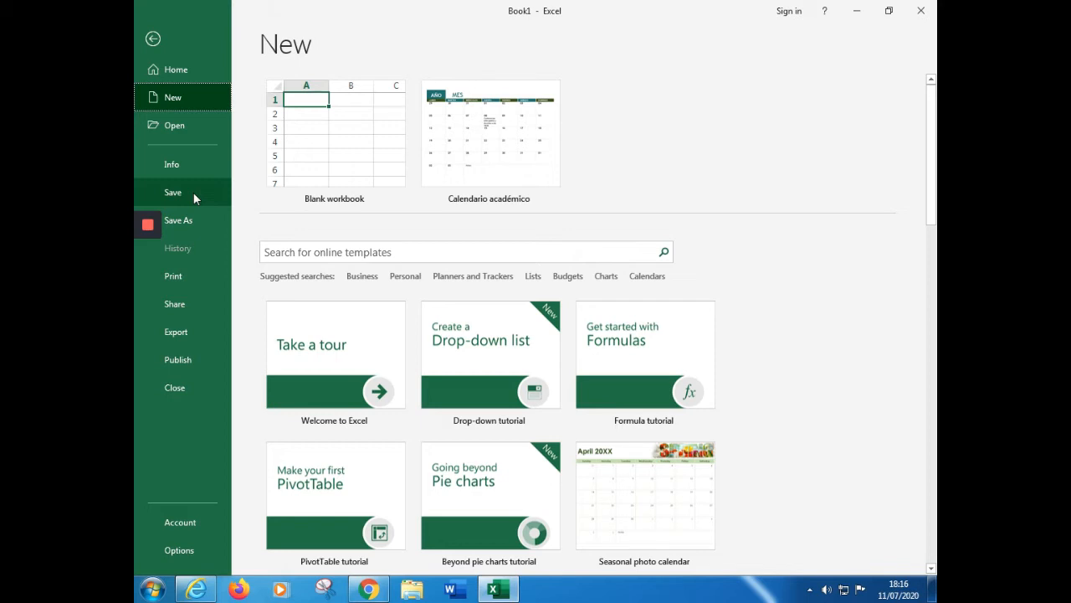
View the Save As locations and the print settings with the preview of the active sheet
click(194, 193)
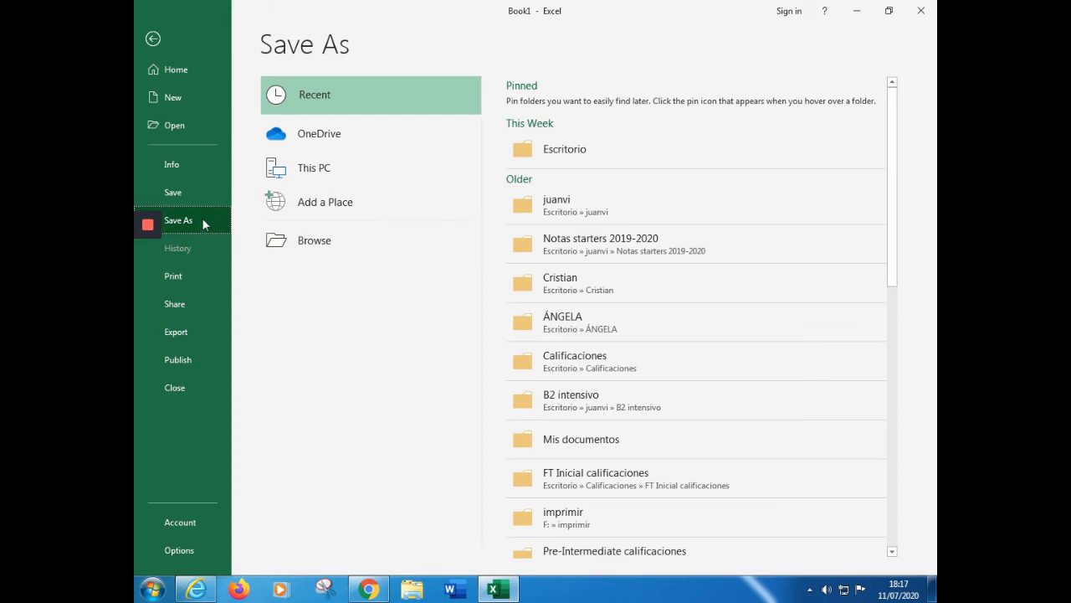
click(186, 275)
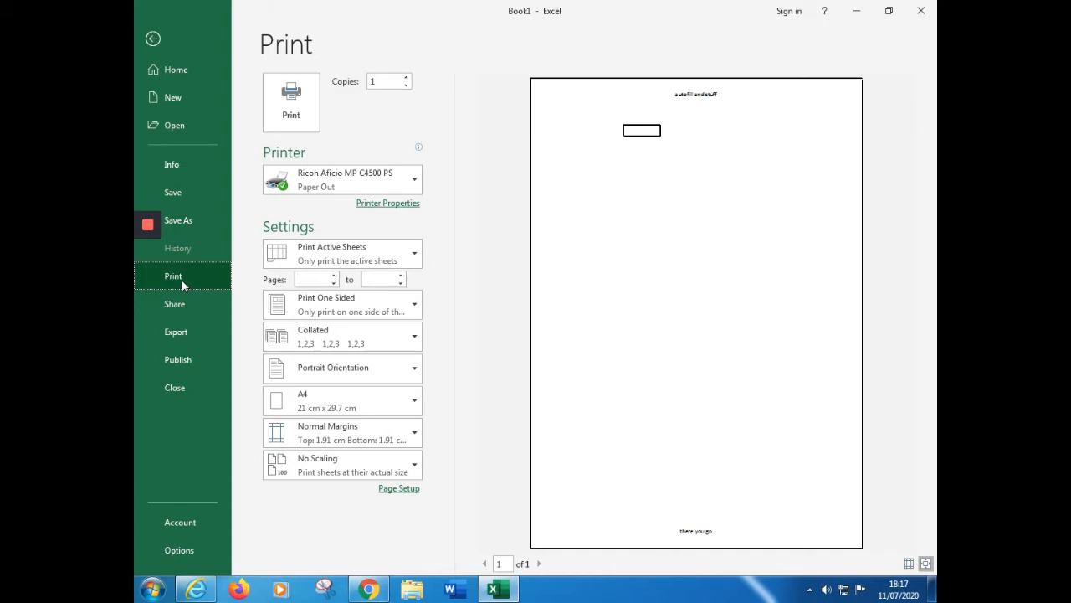
View the sharing options and the export options available for the workbook
click(213, 304)
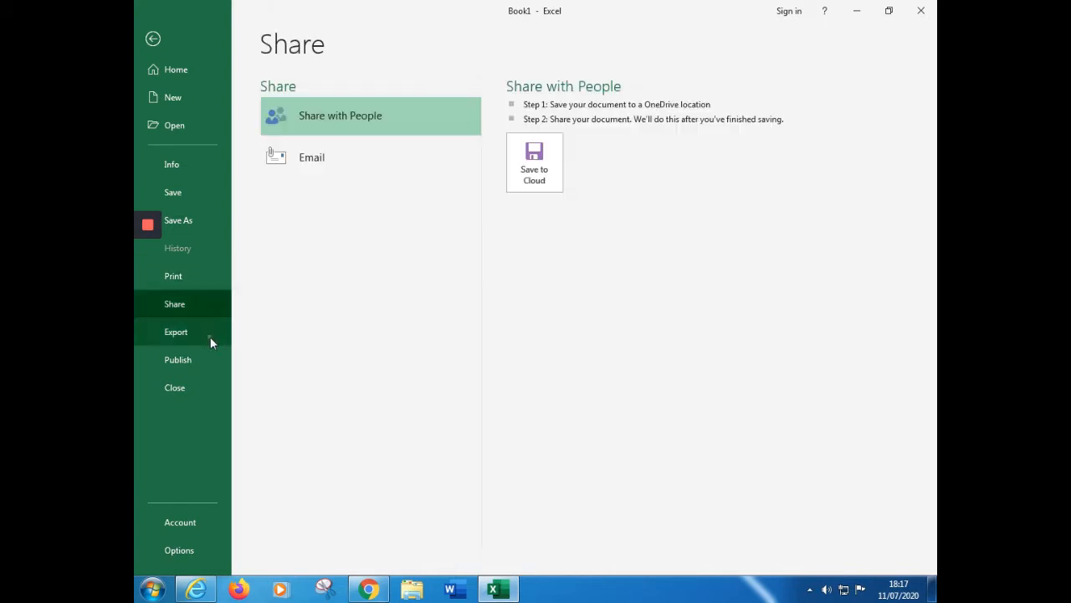
click(210, 335)
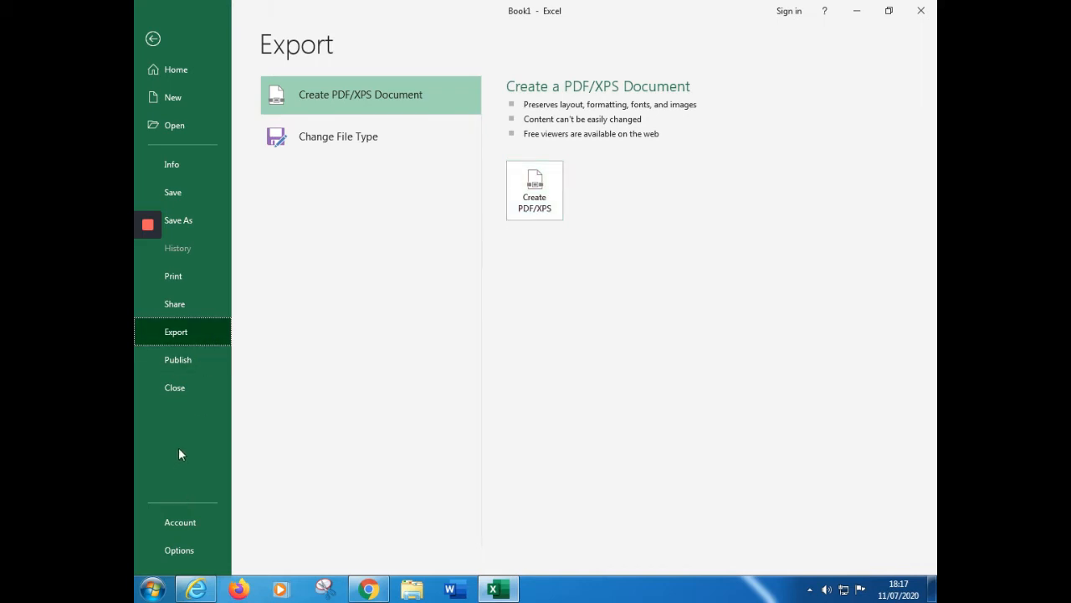
Try other AutoRecover save intervals in the Excel options for saving and close them without applying the changes
click(198, 549)
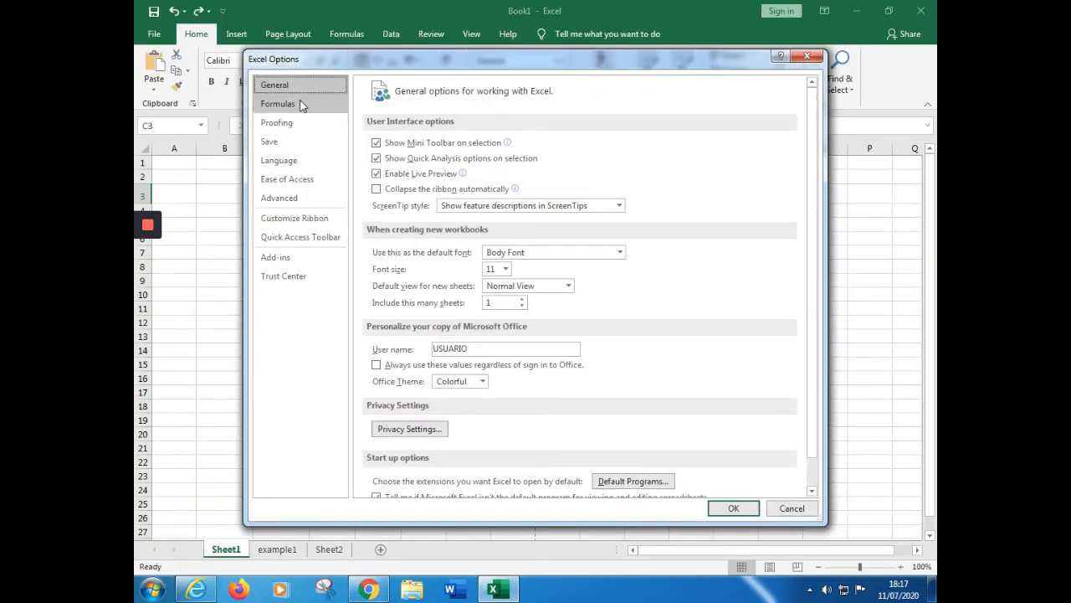
click(306, 144)
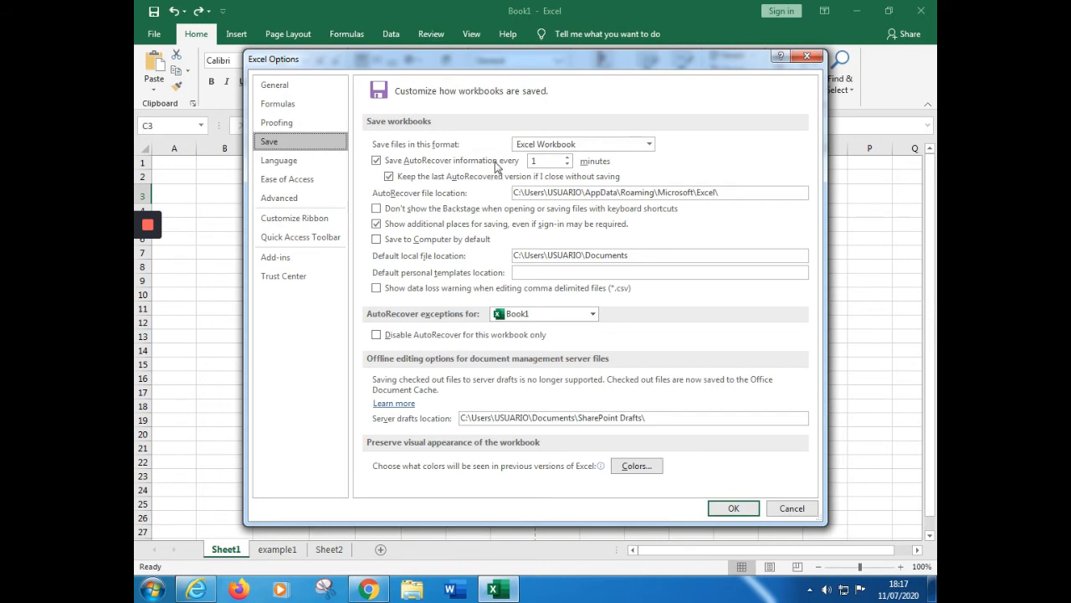
click(570, 159)
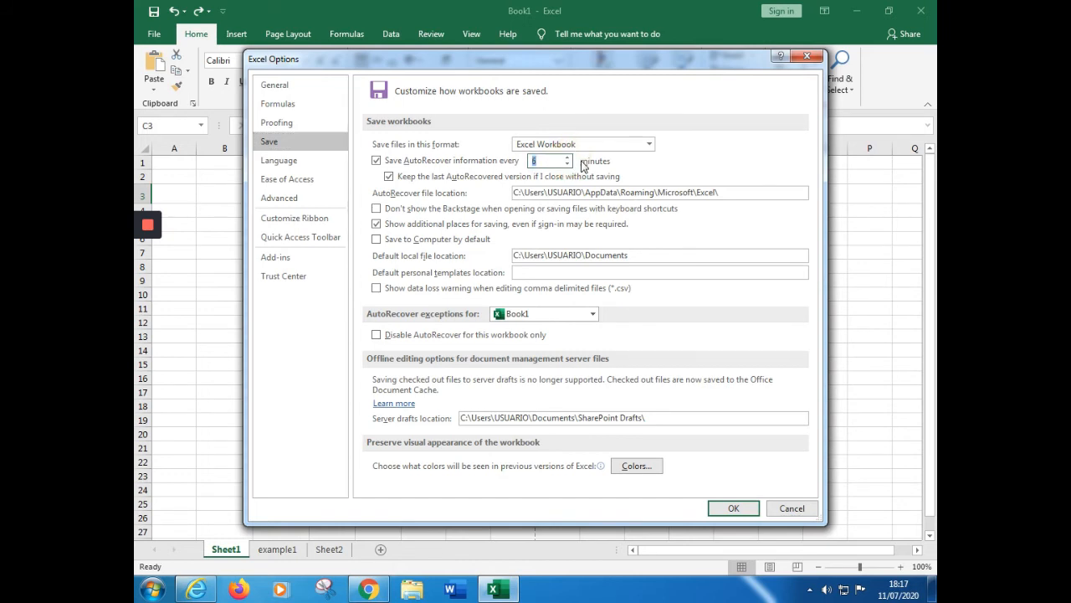
click(568, 166)
click(568, 166)
click(568, 166)
click(568, 166)
click(568, 166)
click(807, 56)
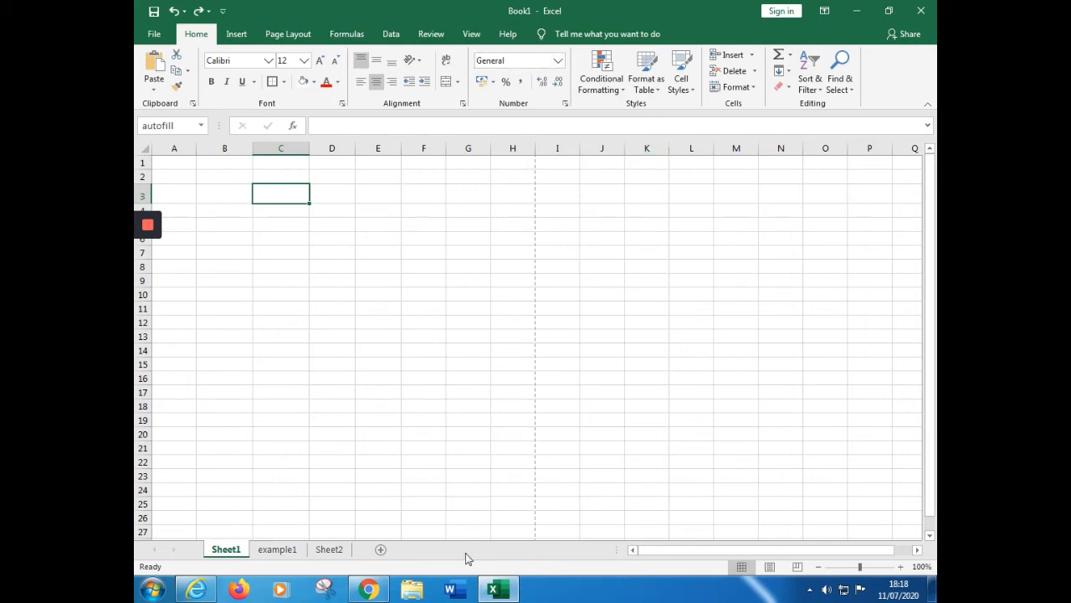
Create a new blank workbook and close it to return to Book1
click(154, 34)
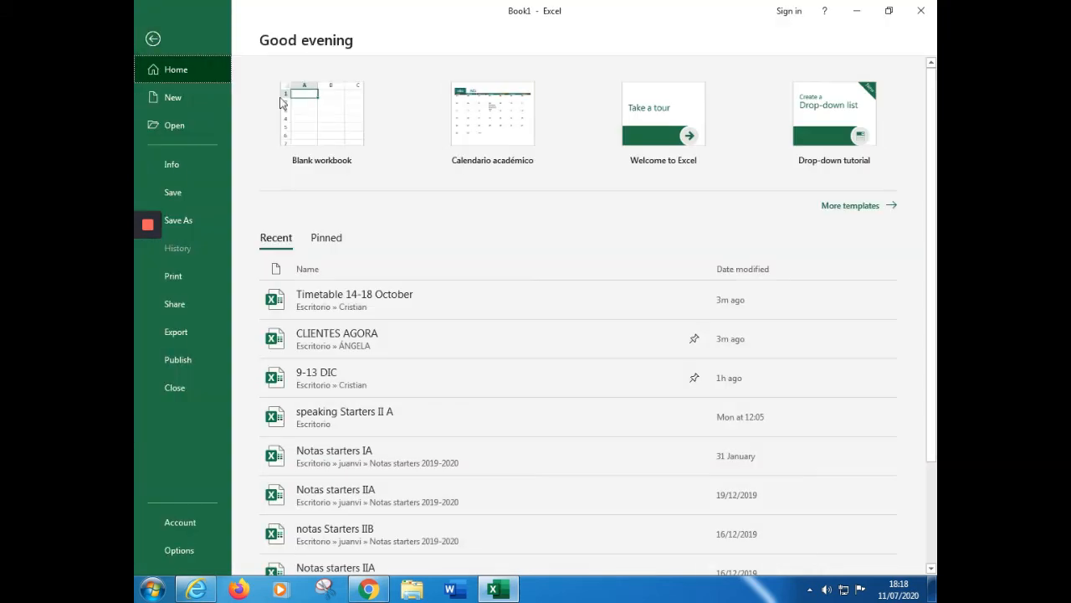
click(310, 122)
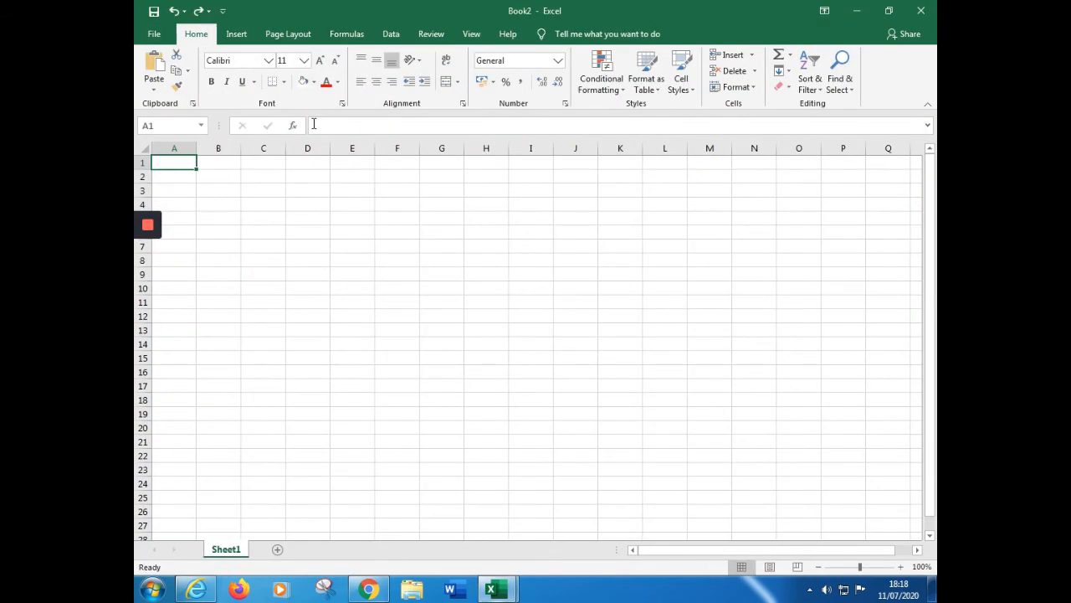
click(920, 10)
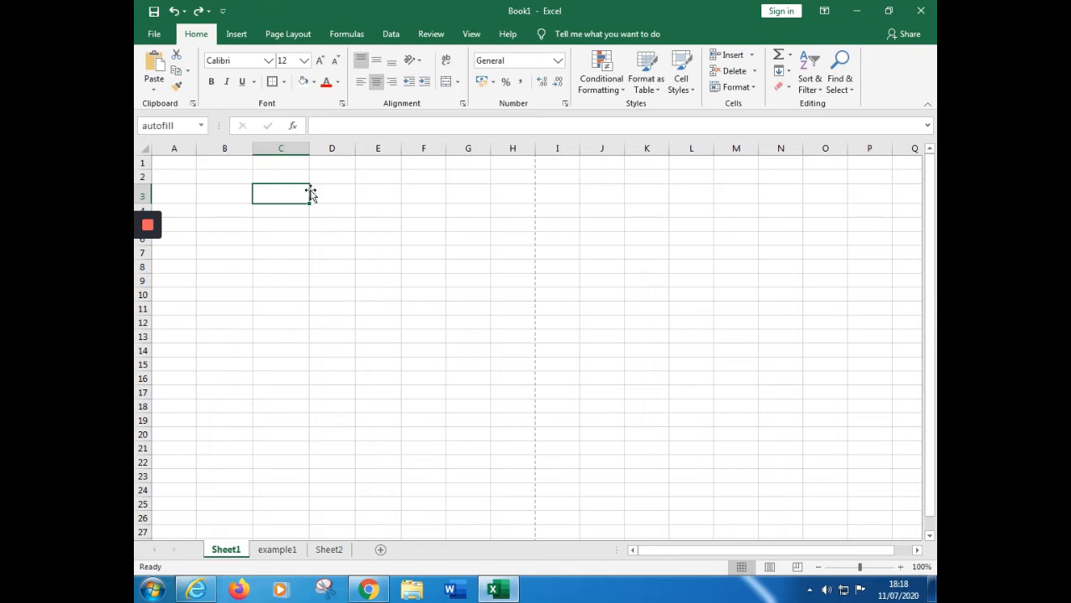
Select column C, row 2 and single cells on Sheet1 in turn to examine columns, rows and cells
click(279, 147)
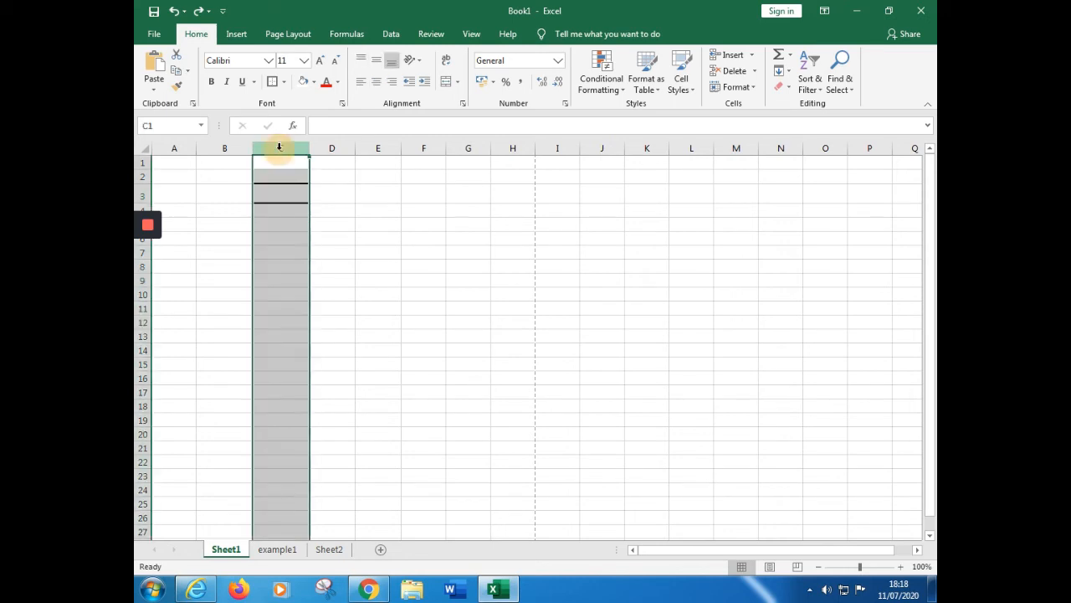
click(139, 176)
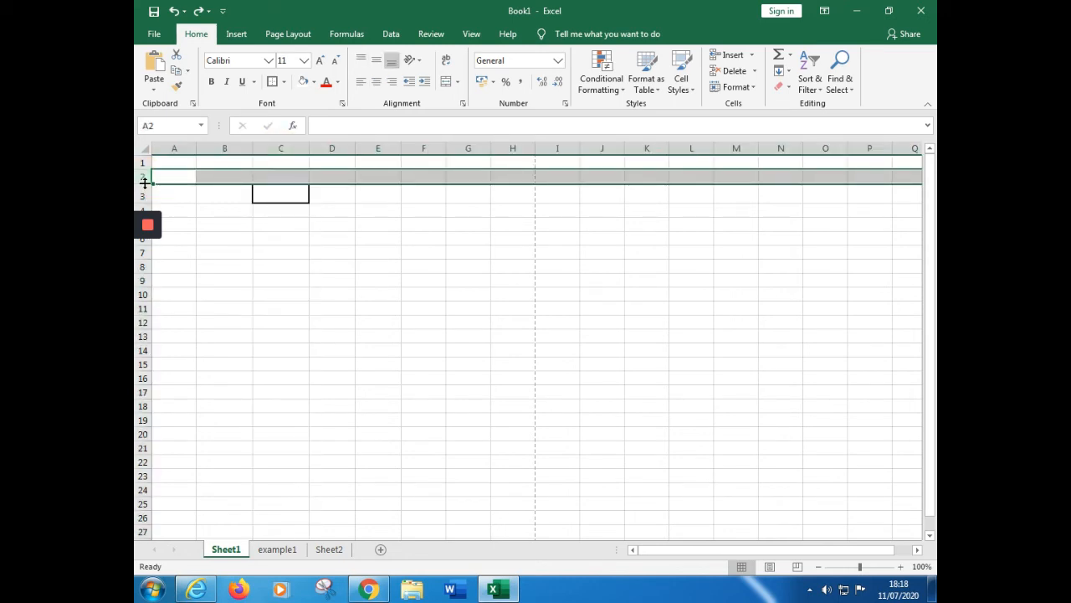
click(313, 240)
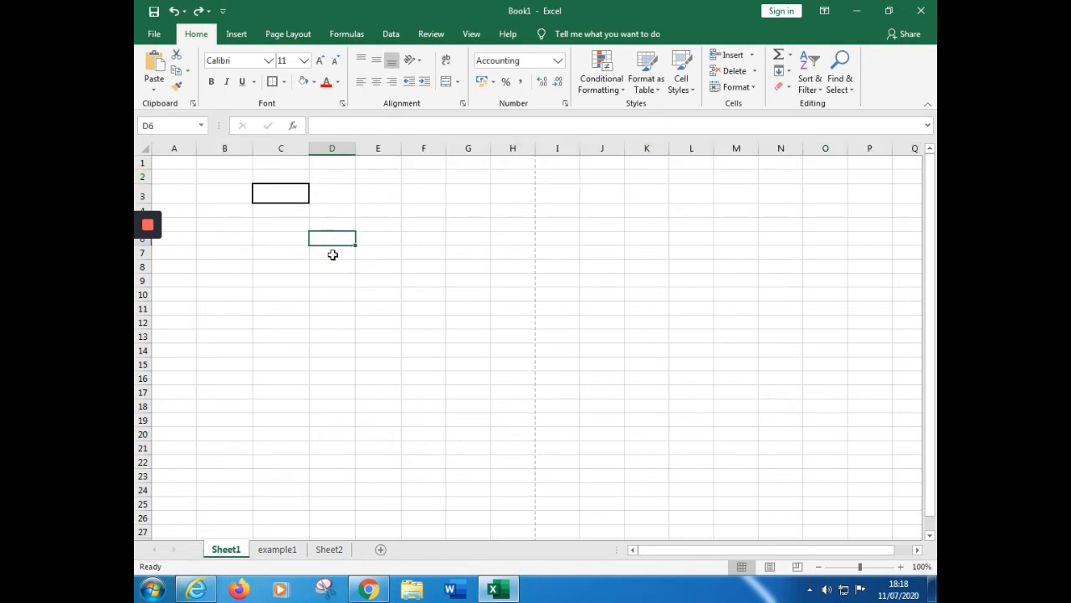
click(337, 252)
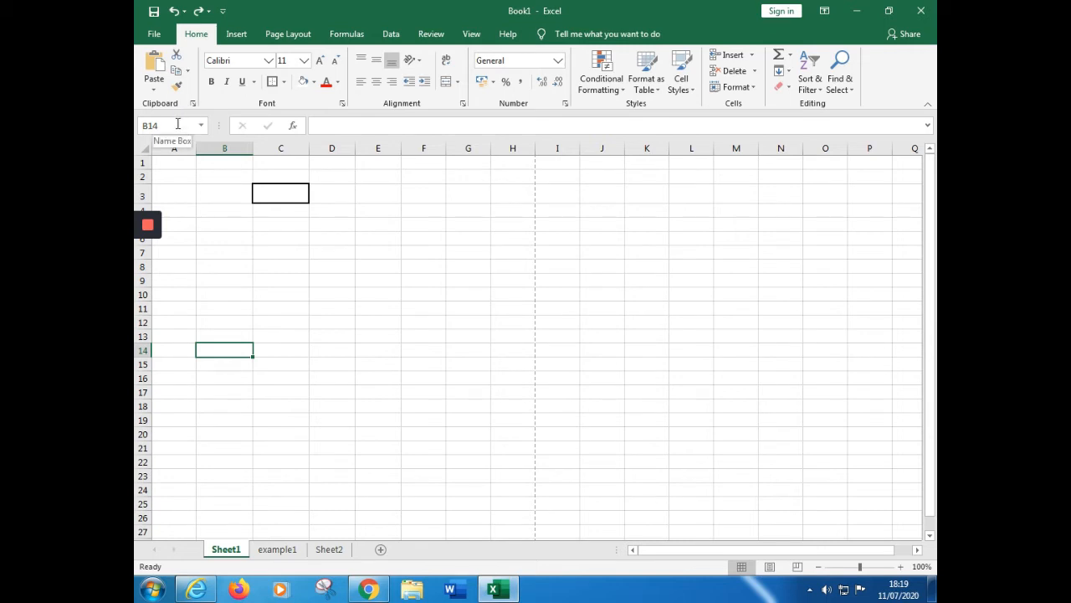
Enter the heading "Autofill" in the bordered cell C3 of Sheet1
click(290, 194)
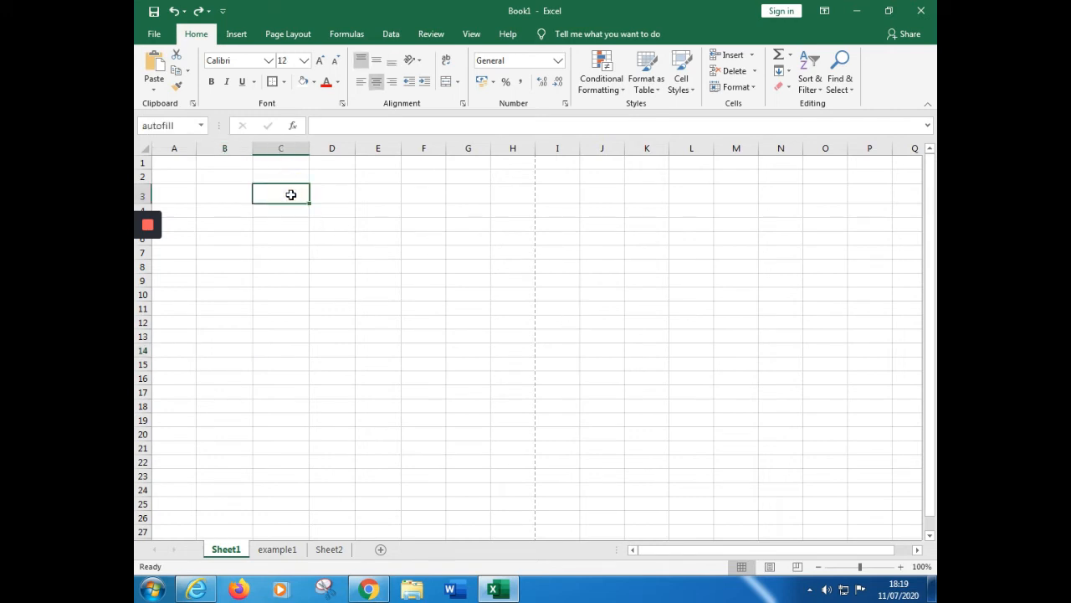
text(A)
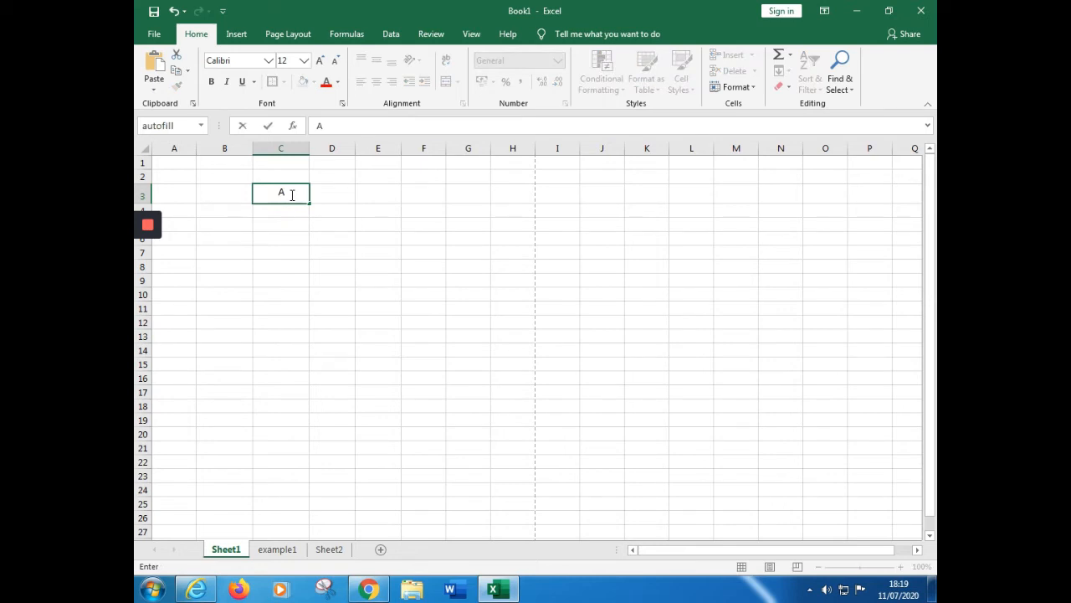
text(utofill)
key(Return)
click(366, 309)
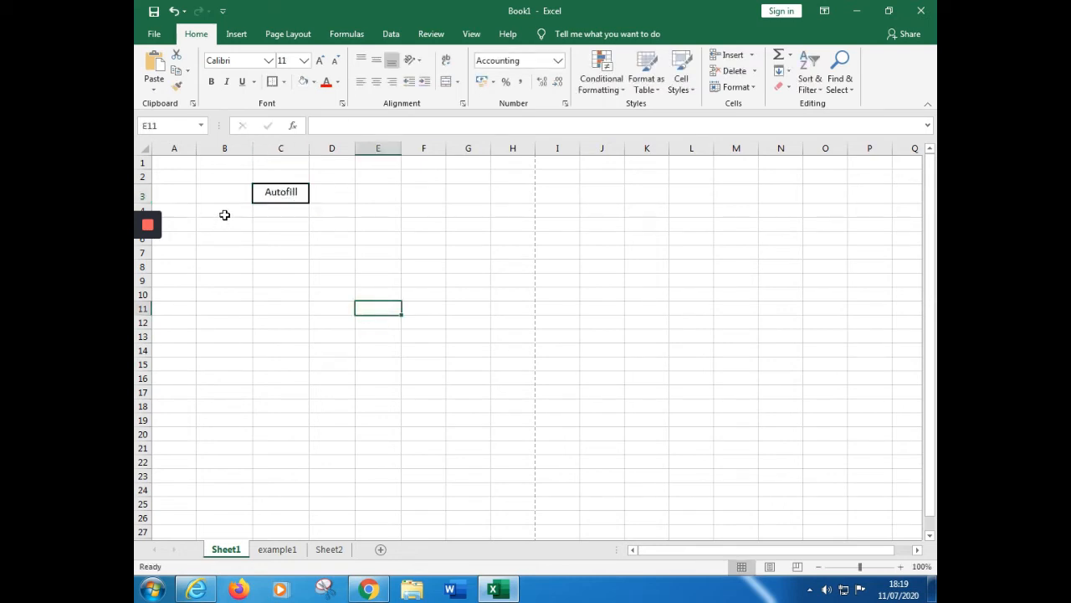
Enter "Monday" in cell B4 and autofill the weekdays down to Sunday in B10
click(226, 216)
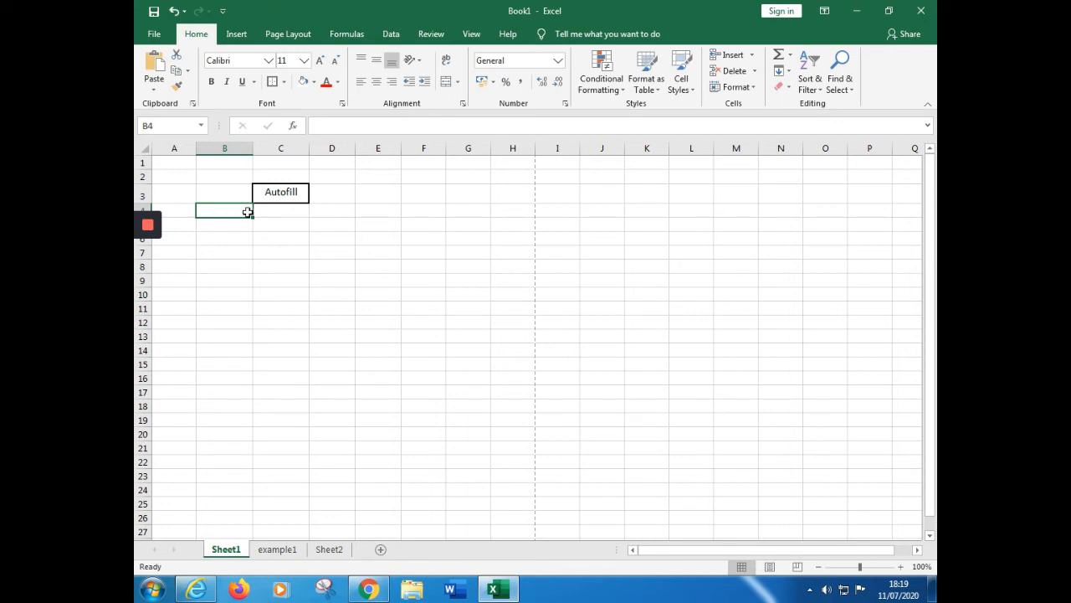
text(Monday)
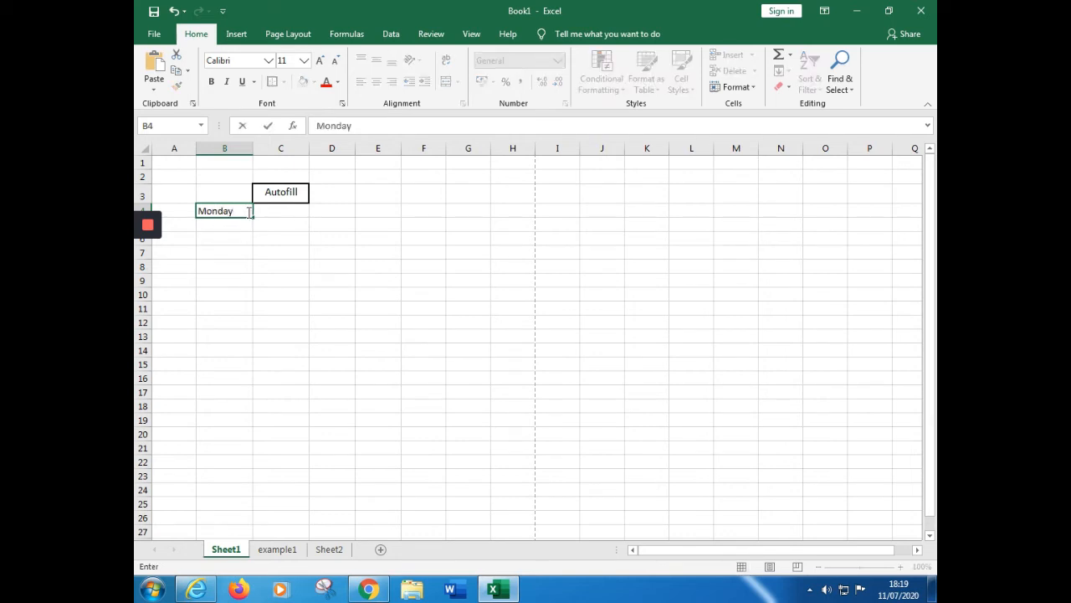
click(270, 290)
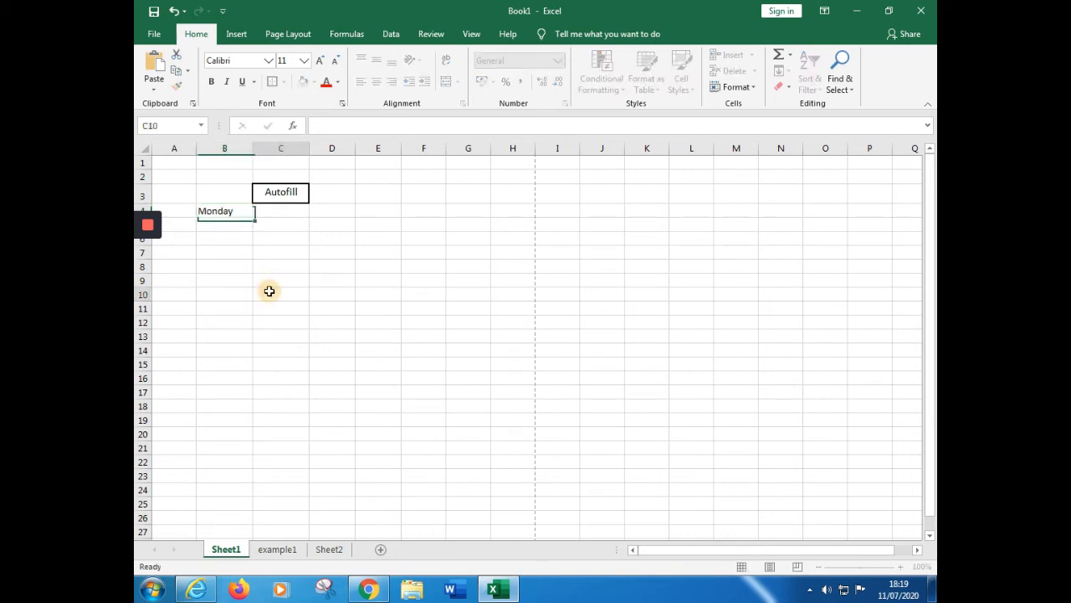
click(211, 211)
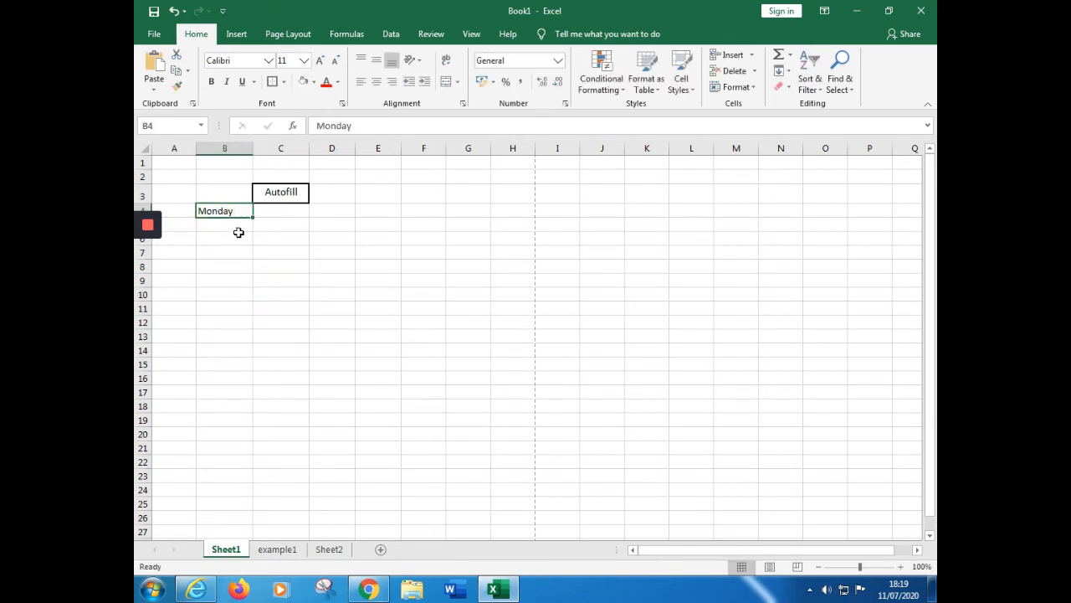
drag(251, 217, 251, 218)
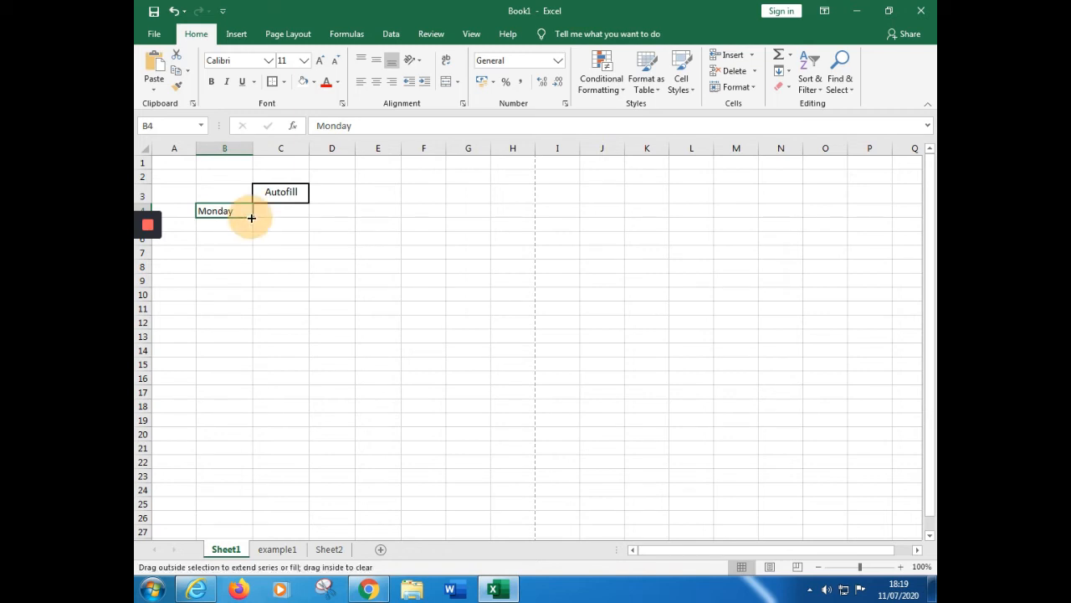
drag(251, 217, 241, 309)
click(356, 297)
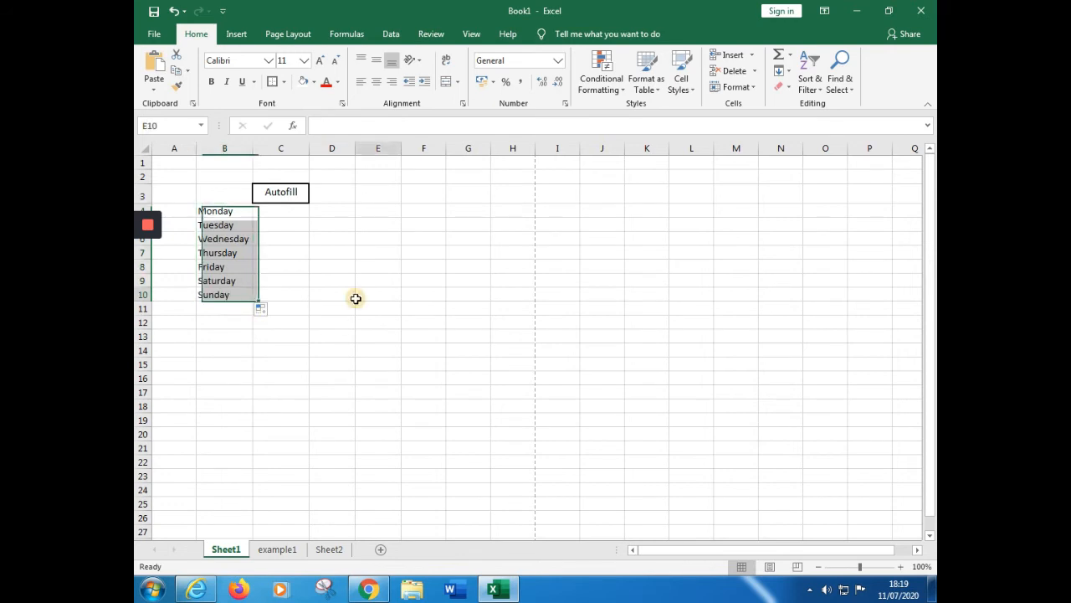
Enter "January" in cell C4 and autofill the months down to December in C15
click(284, 211)
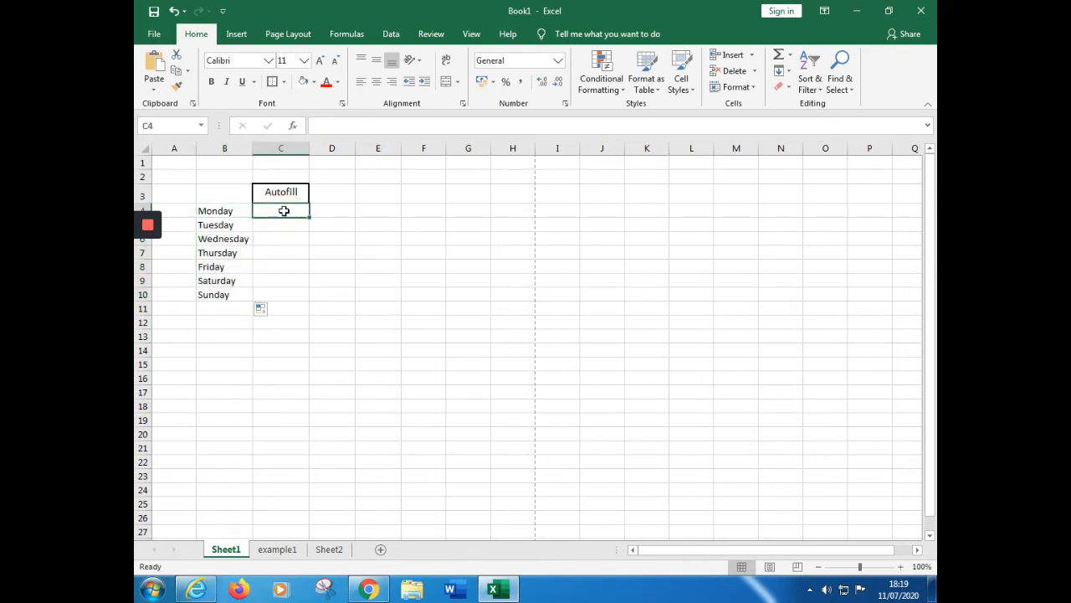
text(Janua)
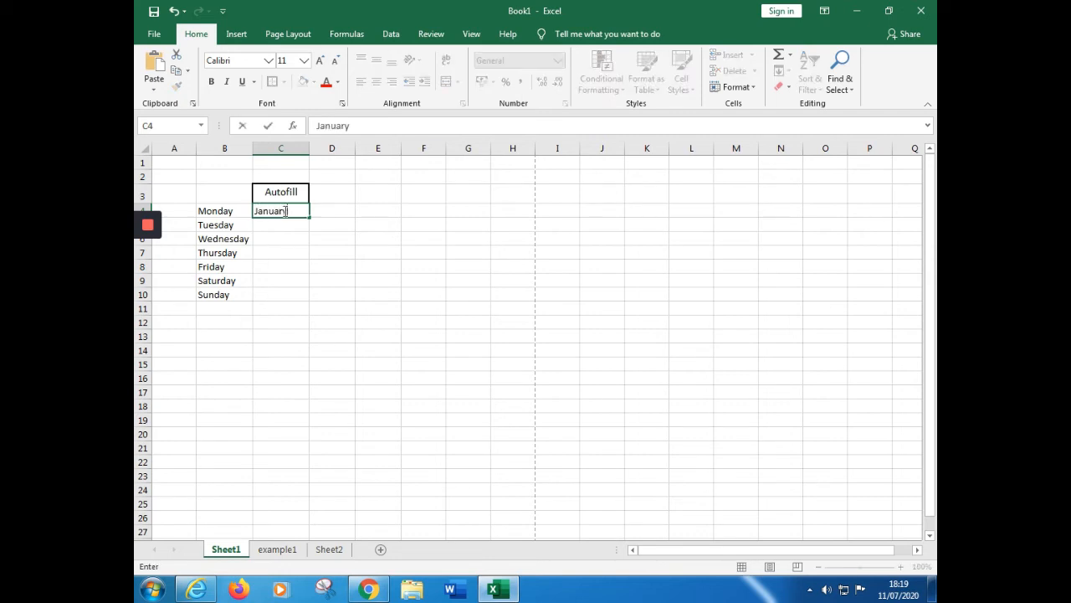
text(ry)
click(326, 251)
click(296, 211)
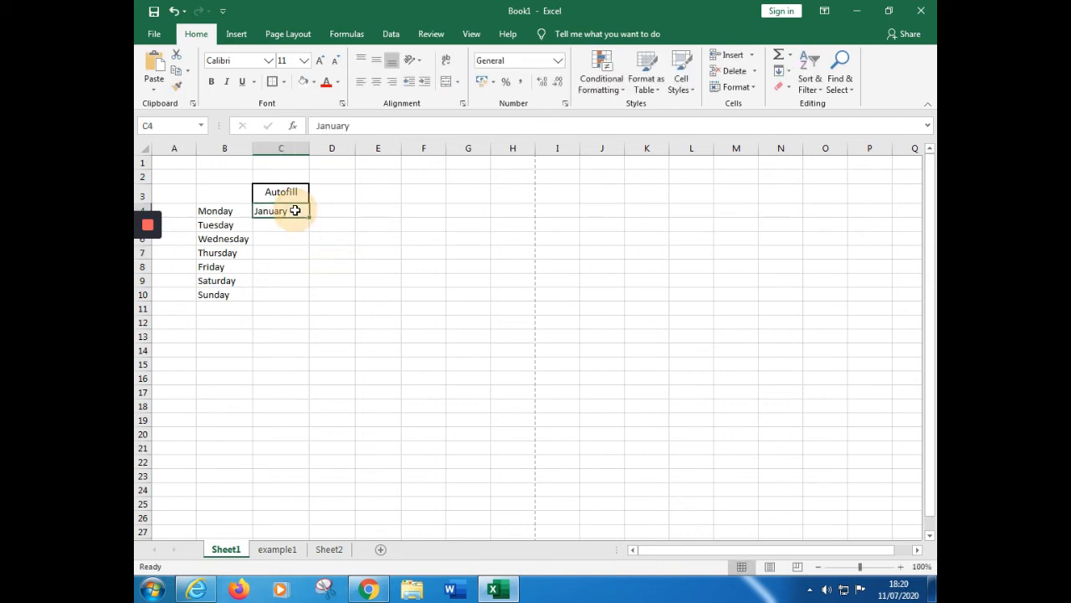
drag(308, 218, 309, 370)
click(317, 199)
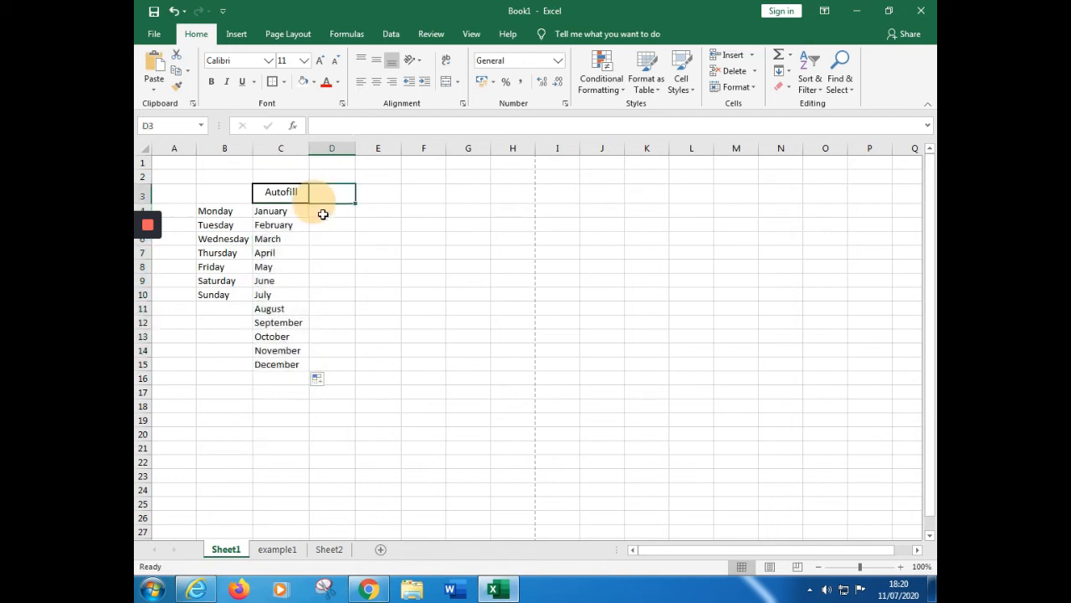
Enter 2 in cell D4 and 4 in cell D5, which use the Accounting format
click(327, 212)
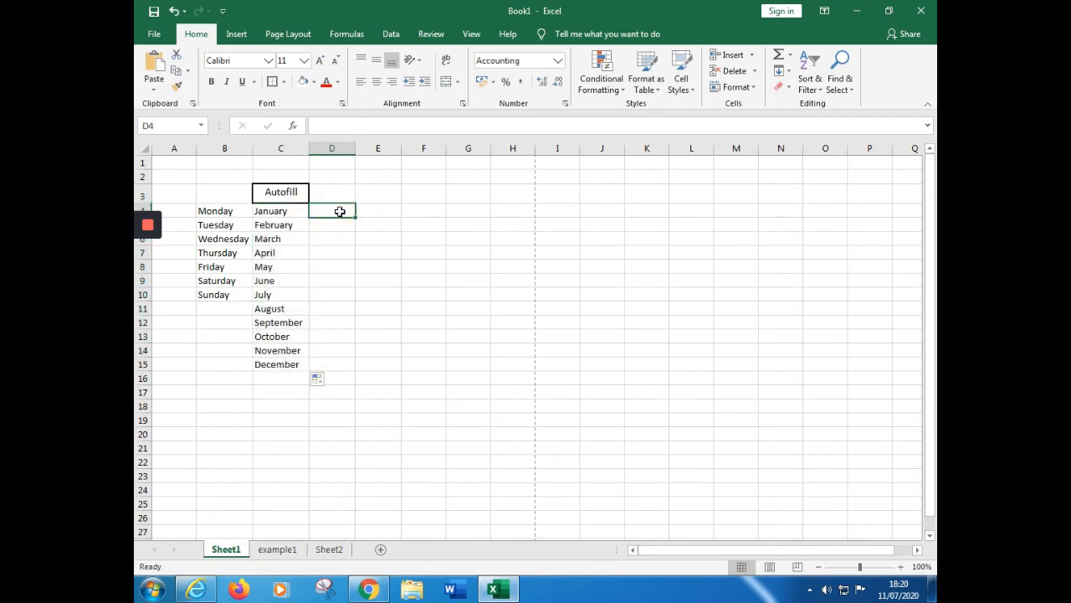
text(2)
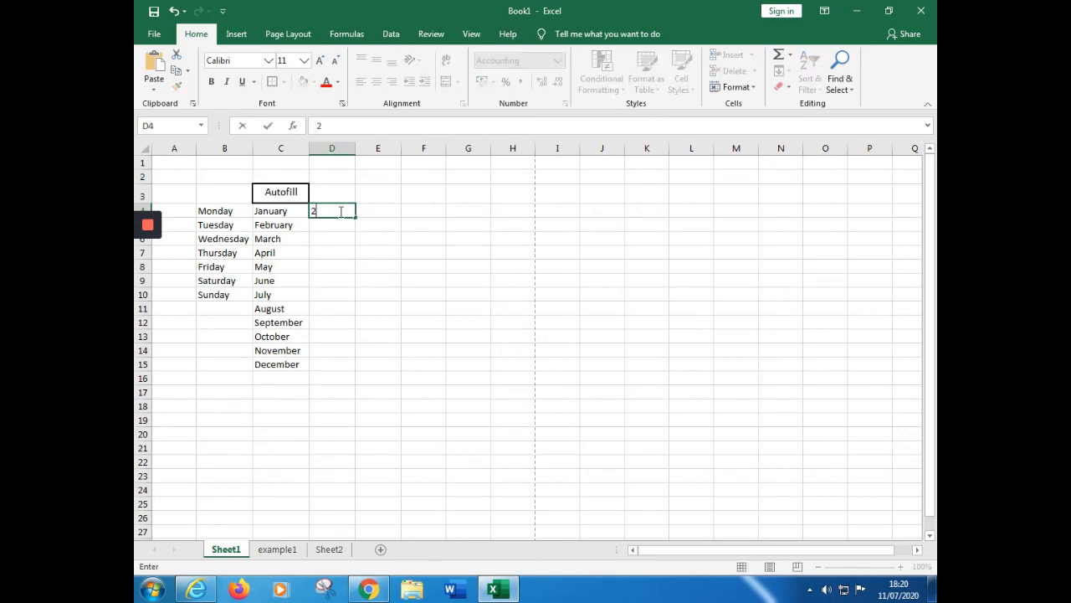
click(324, 229)
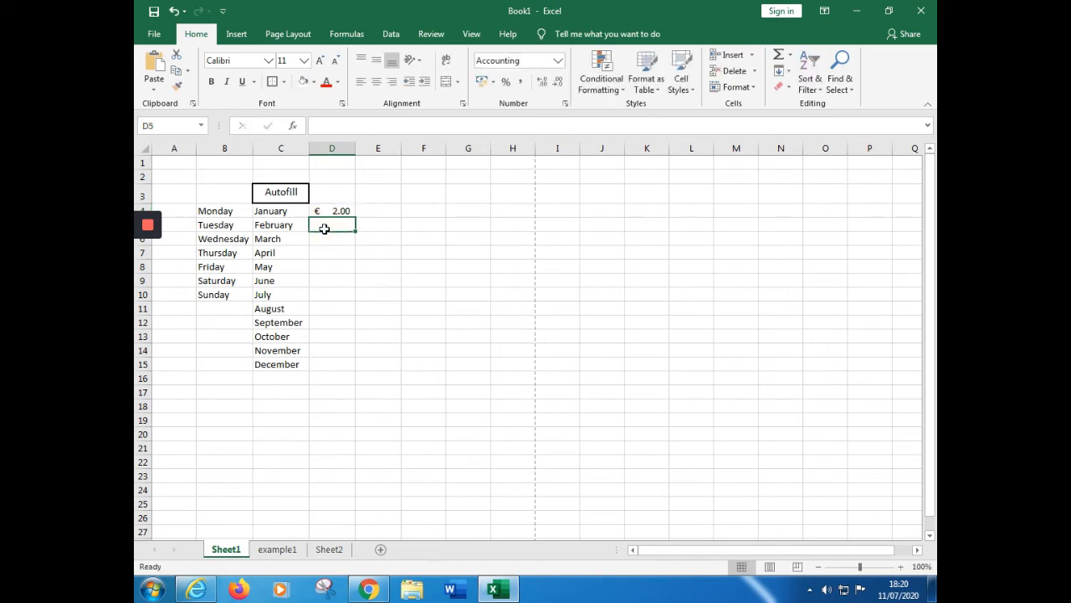
text(4)
click(470, 283)
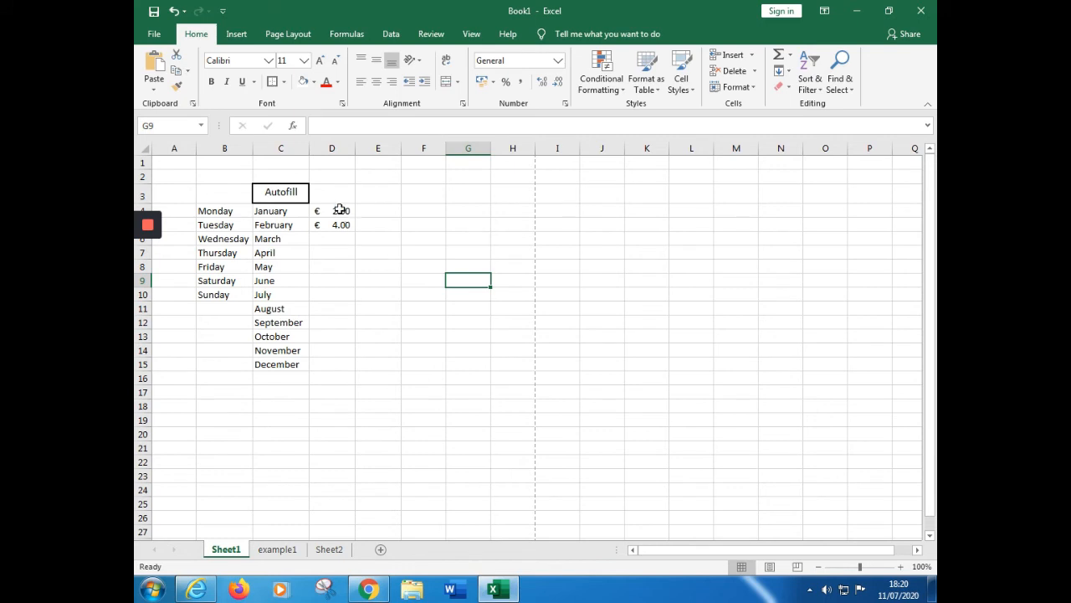
Clear all contents and formatting from the range D4:E15
drag(339, 209, 396, 361)
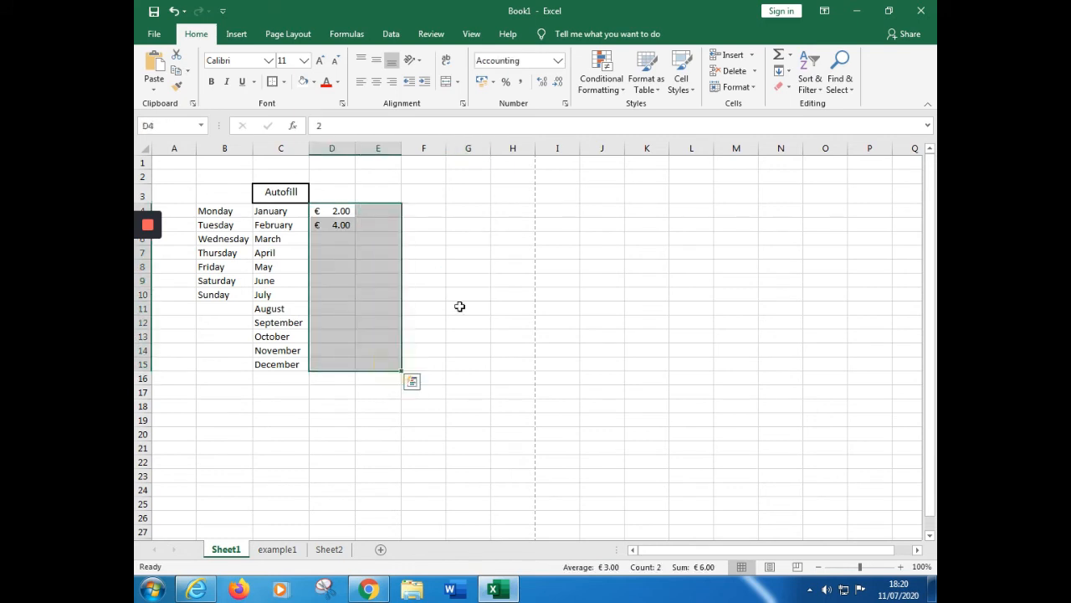
click(779, 87)
click(800, 109)
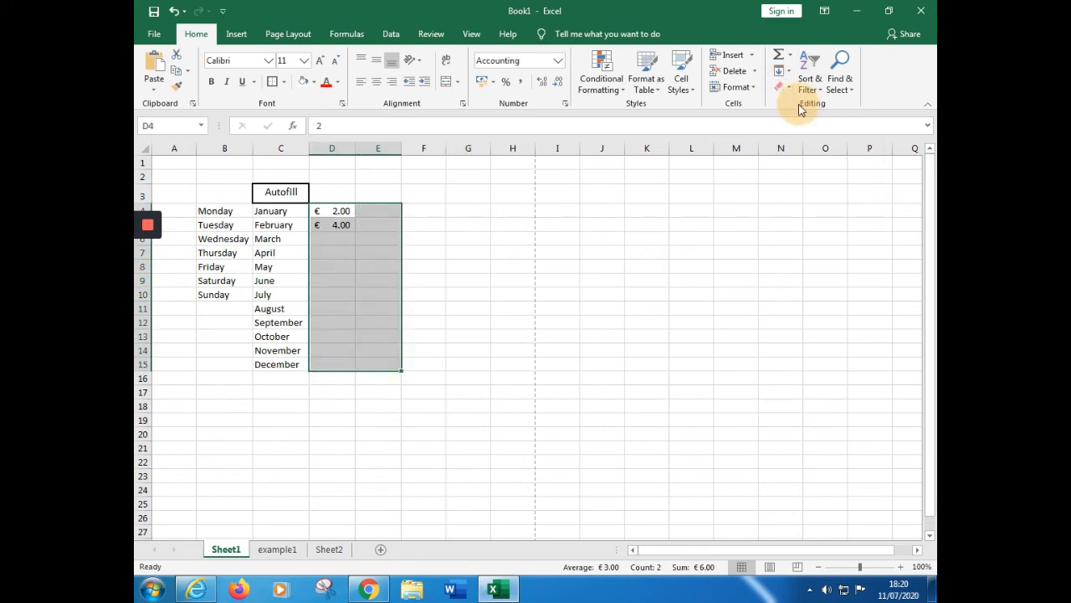
click(408, 362)
click(357, 211)
Enter the number 2 in D4 and 4 in D5, beside January and February, as the start of a series
click(339, 212)
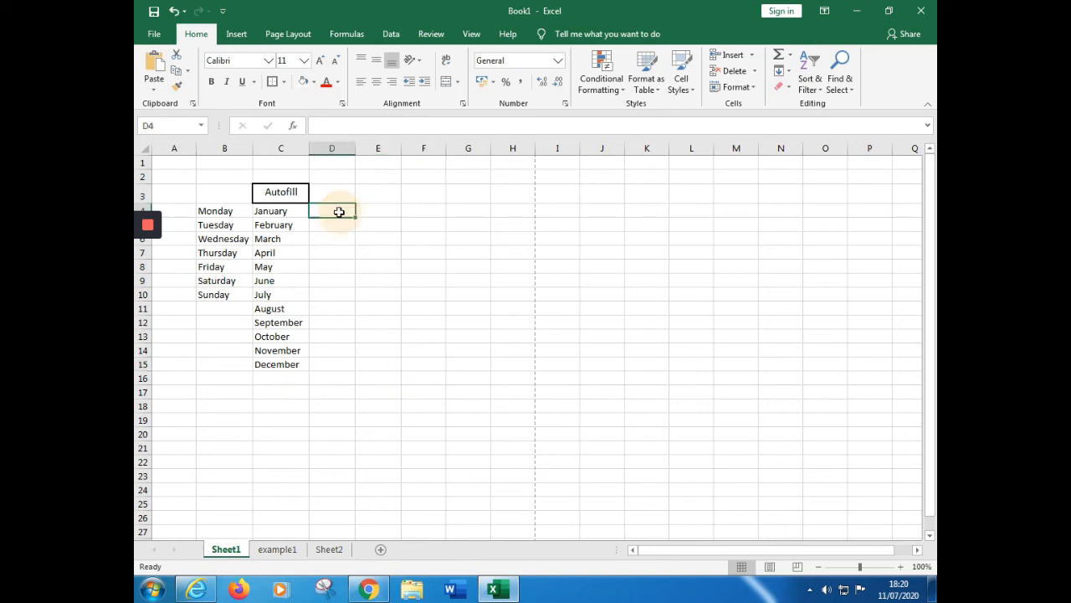
text(2)
click(416, 269)
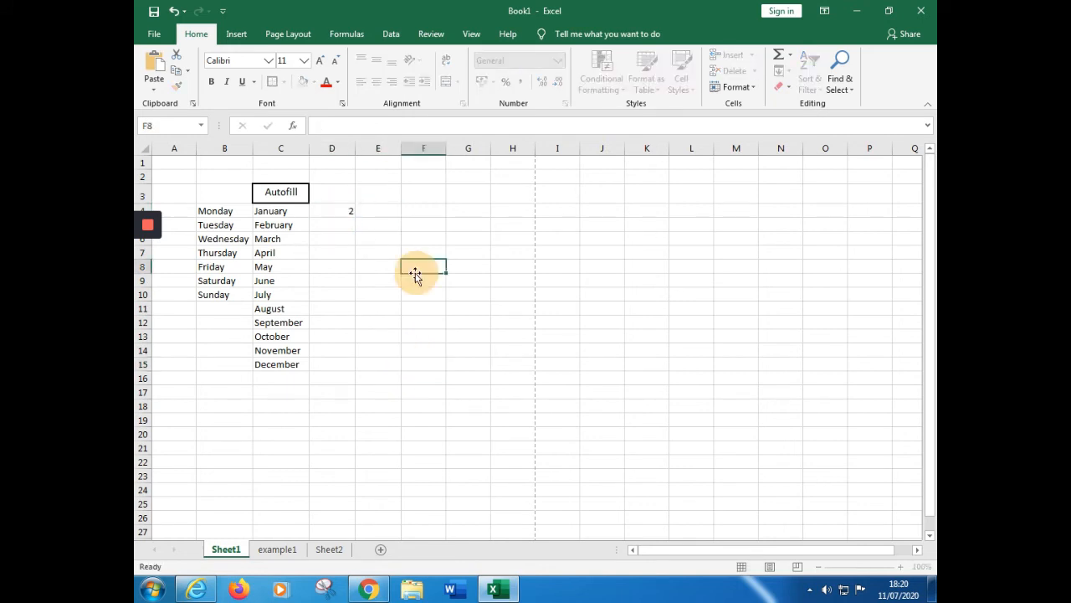
click(343, 224)
text(4)
click(481, 293)
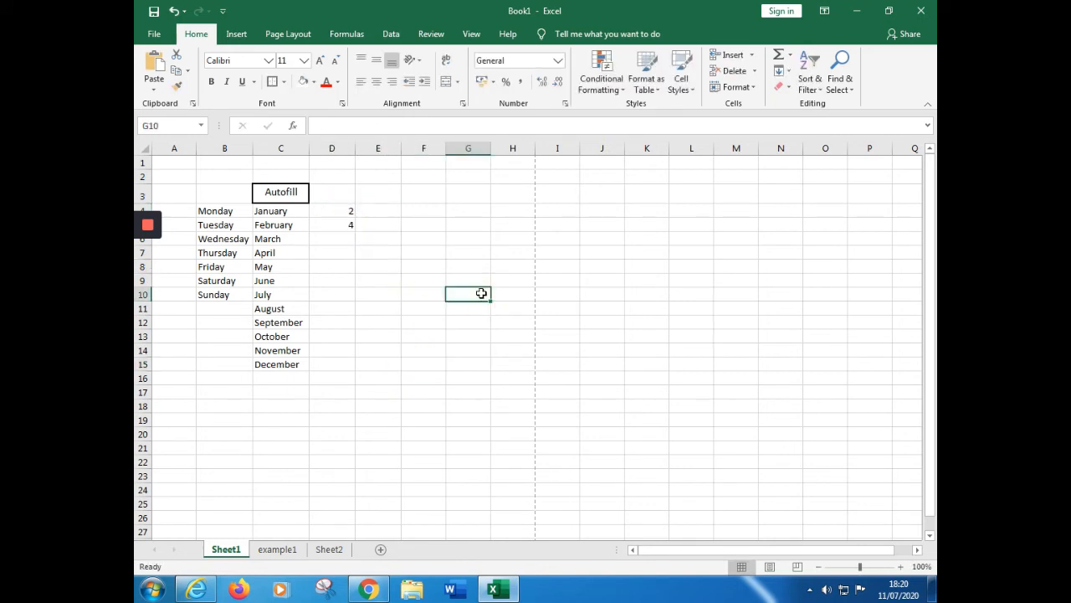
Autofill the number series from D4:D5 down column D to D15, beside December
drag(332, 210, 335, 226)
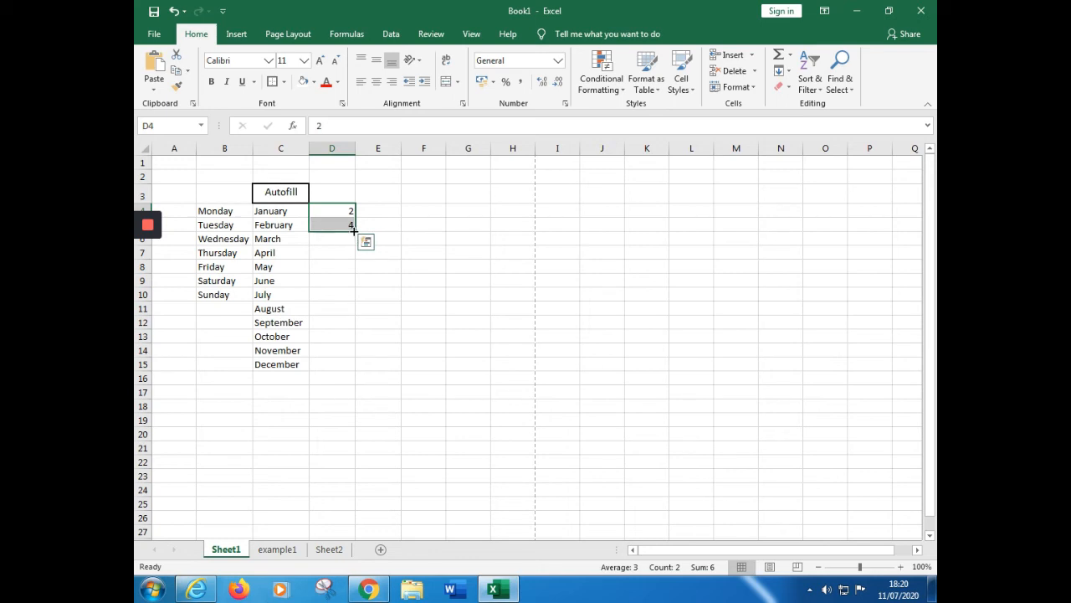
drag(354, 231, 352, 368)
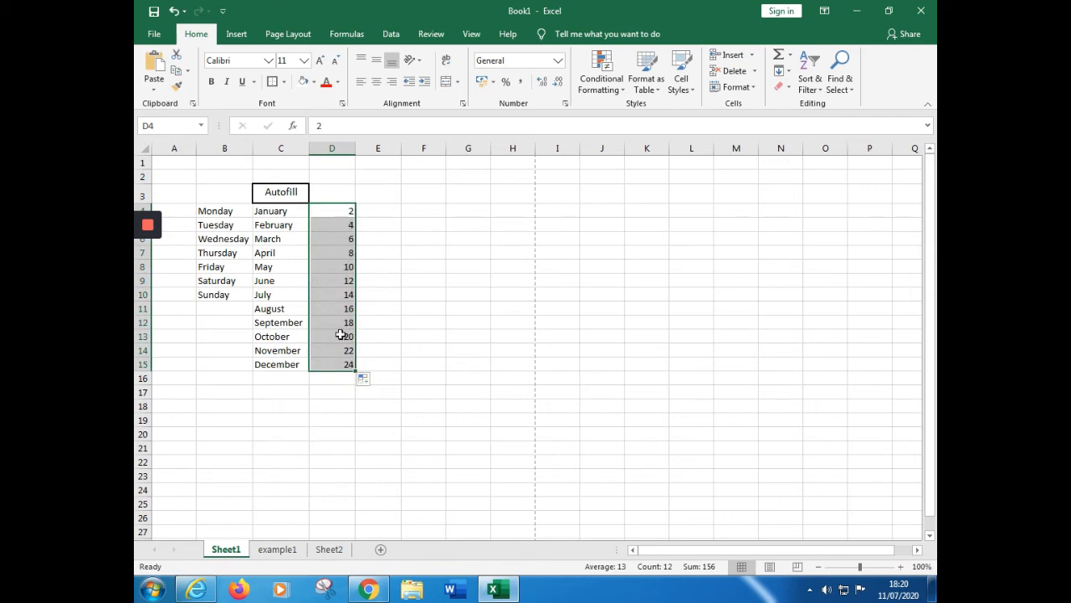
click(463, 293)
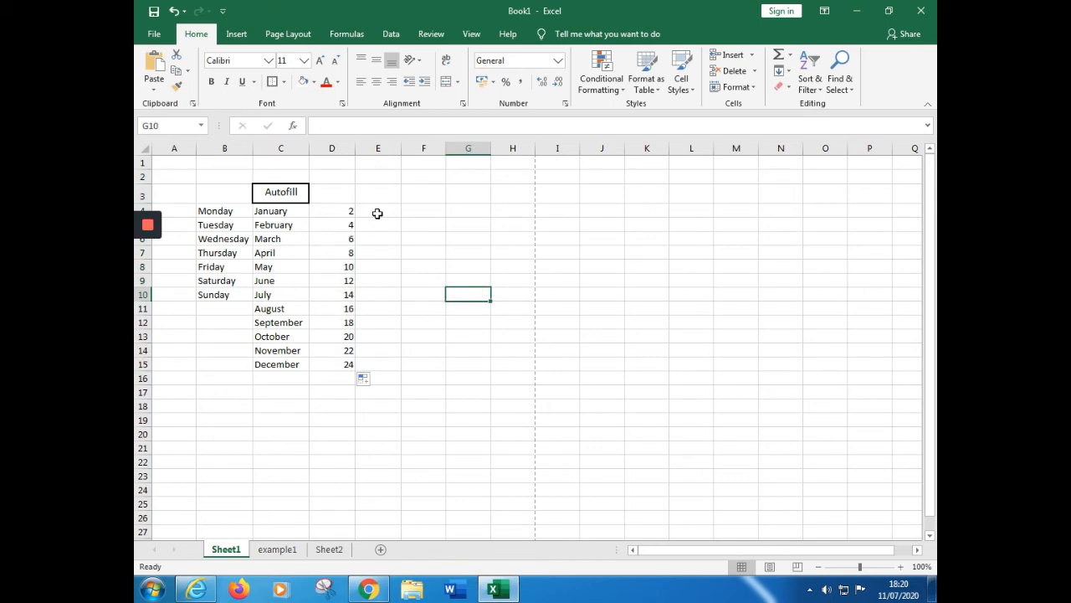
Enter 3 in cell E4 and 6 in E5, and autofill the series down to E15
click(377, 214)
text(3)
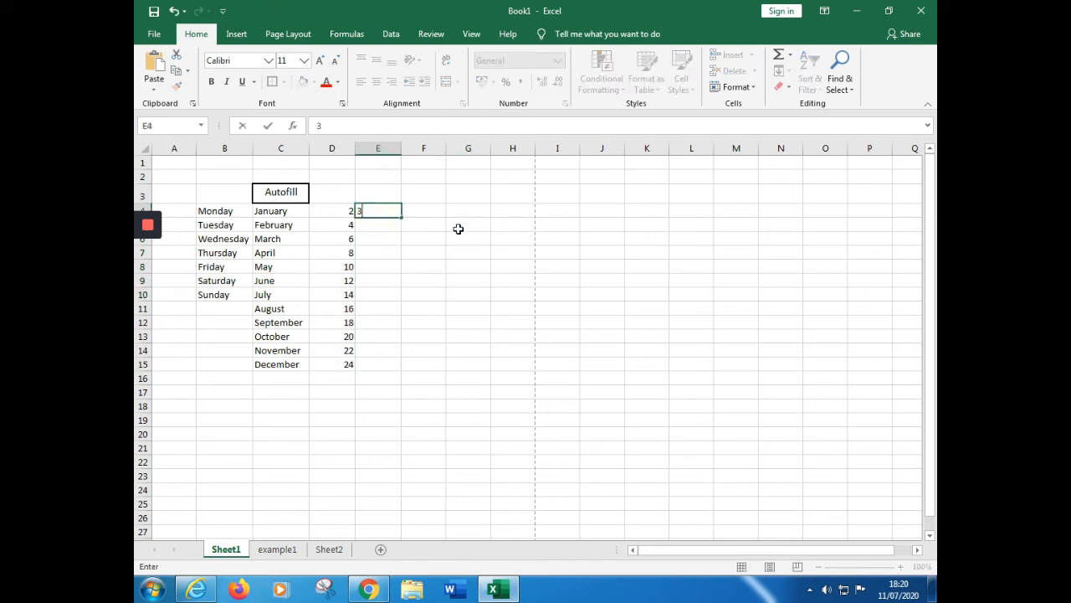
click(365, 225)
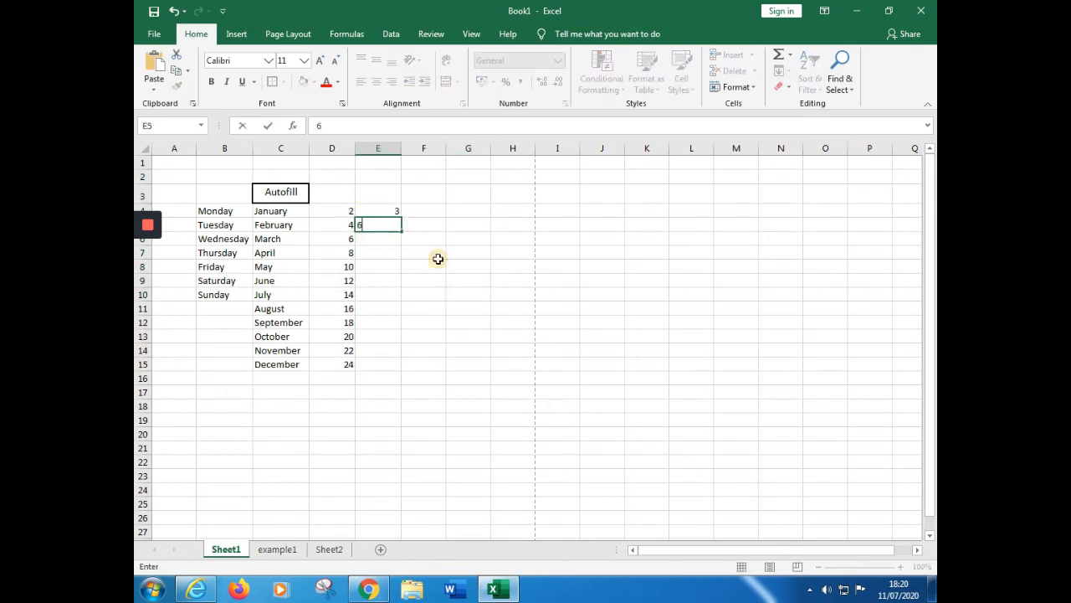
text(6)
key(Return)
drag(390, 213, 394, 366)
click(431, 308)
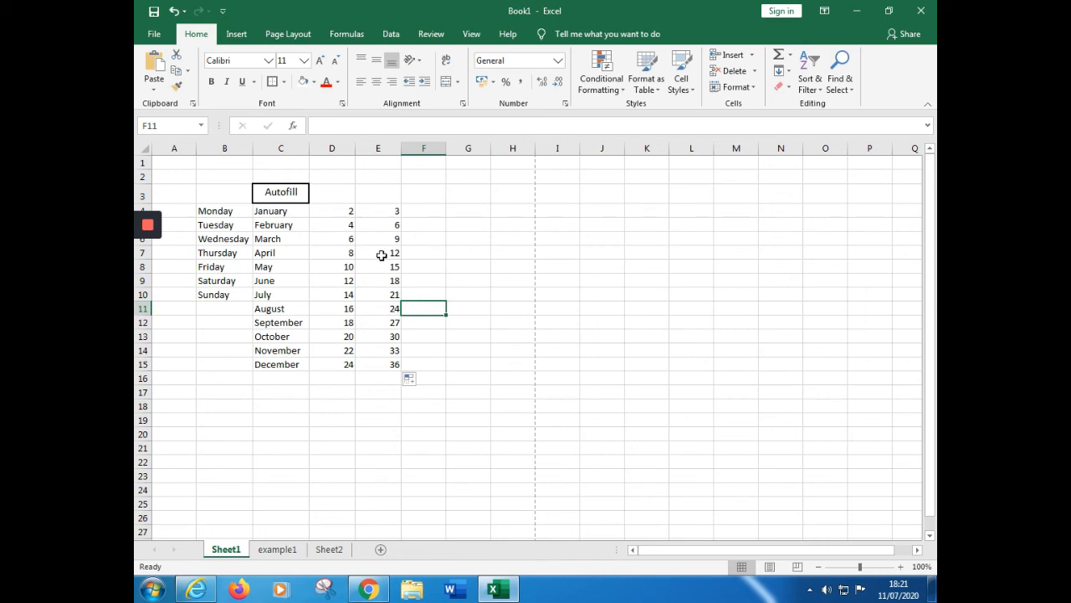
Apply the Euro (€ 123) accounting format to the range D4:E15
click(344, 211)
drag(344, 211, 393, 375)
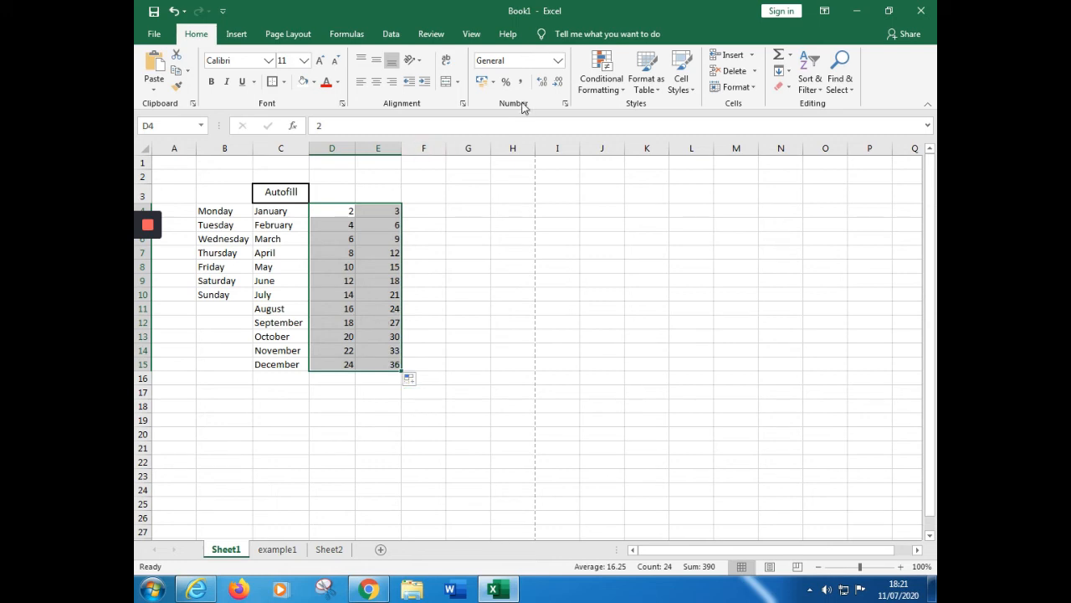
click(496, 83)
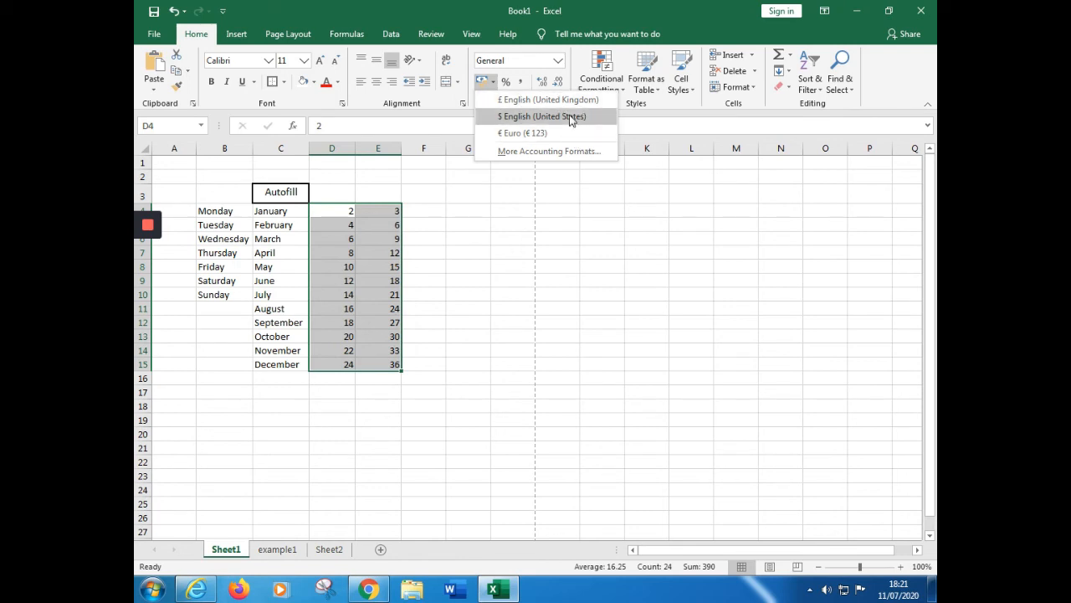
click(528, 133)
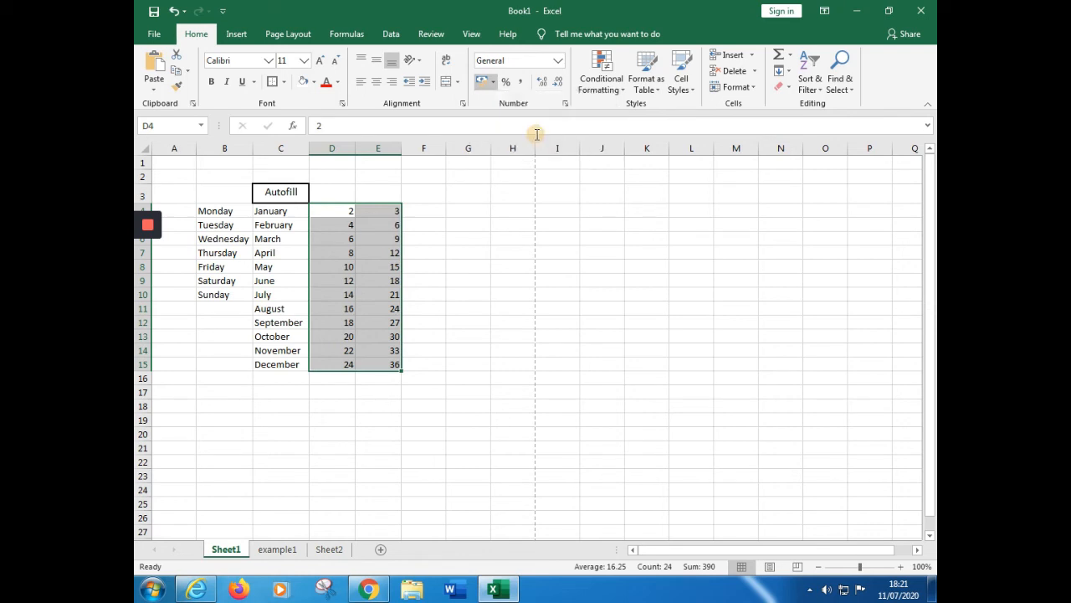
click(443, 323)
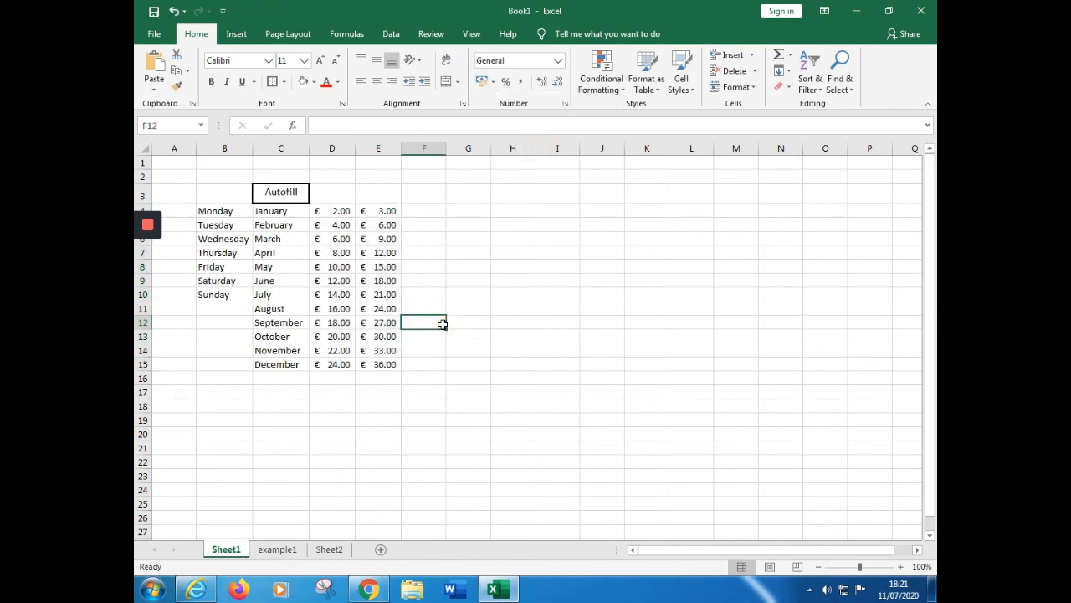
Change the number format of cell E15 to General
click(379, 365)
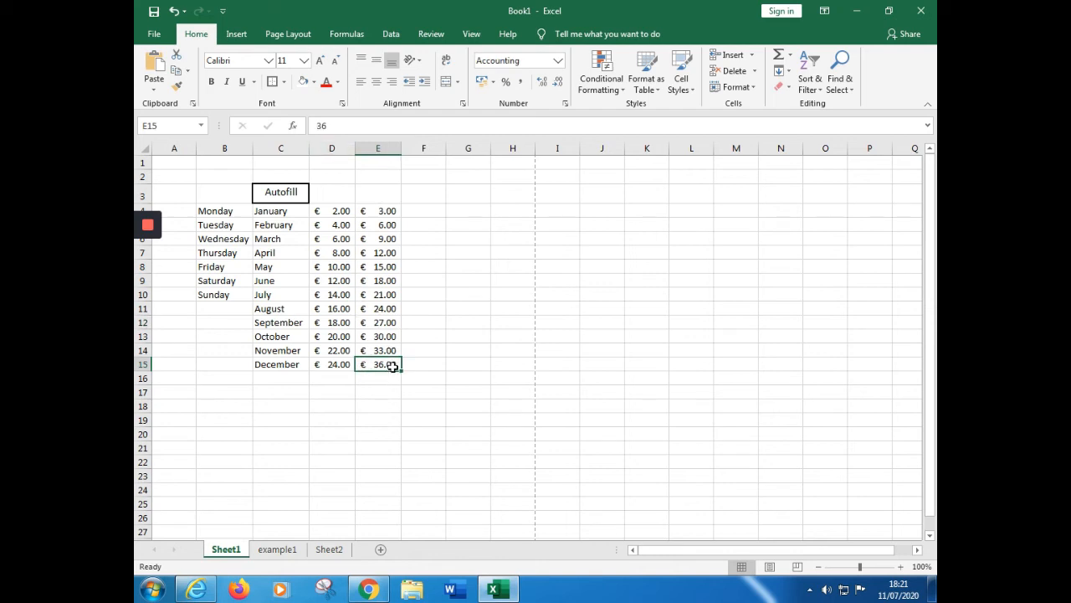
click(558, 60)
click(556, 87)
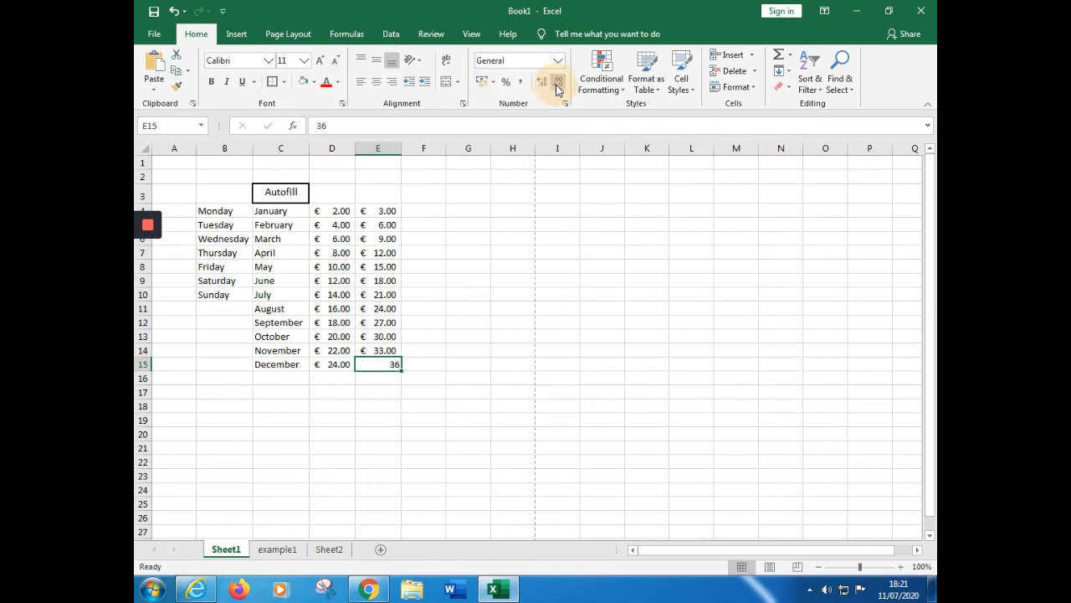
click(485, 322)
Format cell E15 as a percentage and correct its value to 36%
click(385, 365)
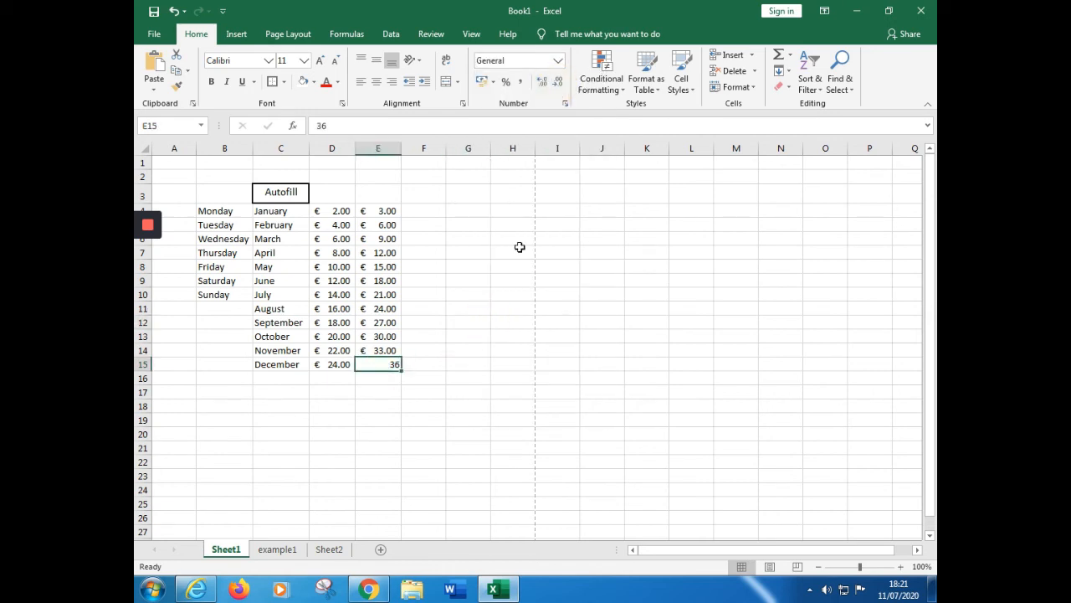
click(510, 83)
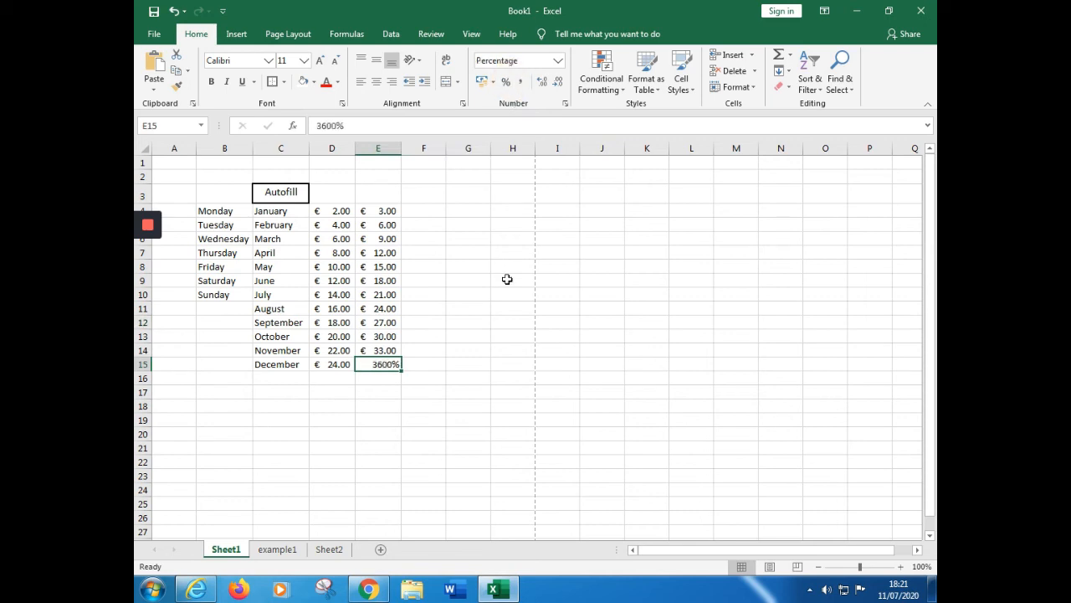
click(478, 407)
click(380, 366)
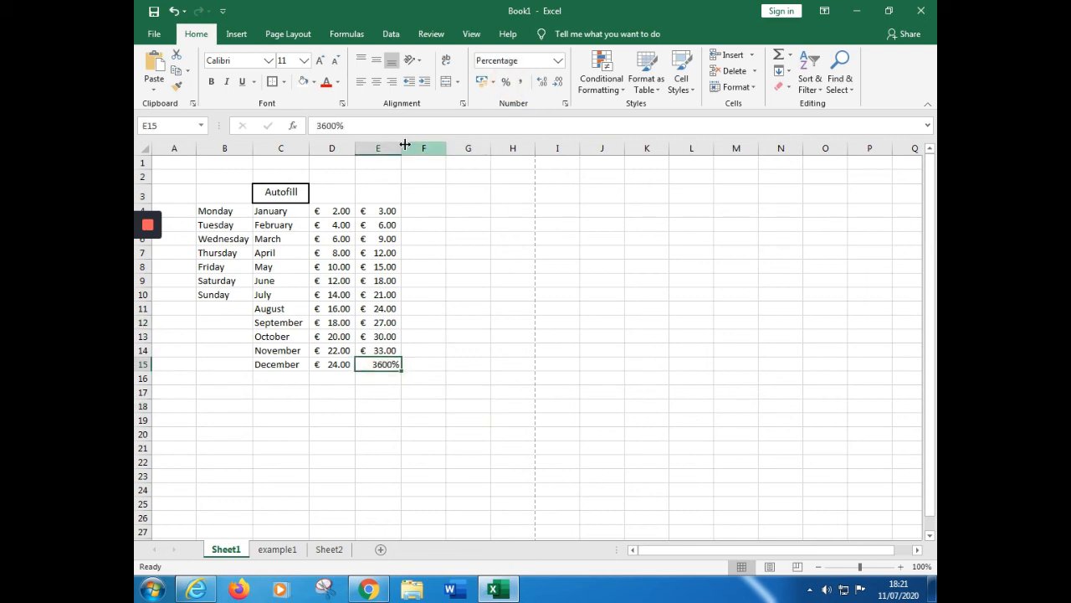
click(340, 126)
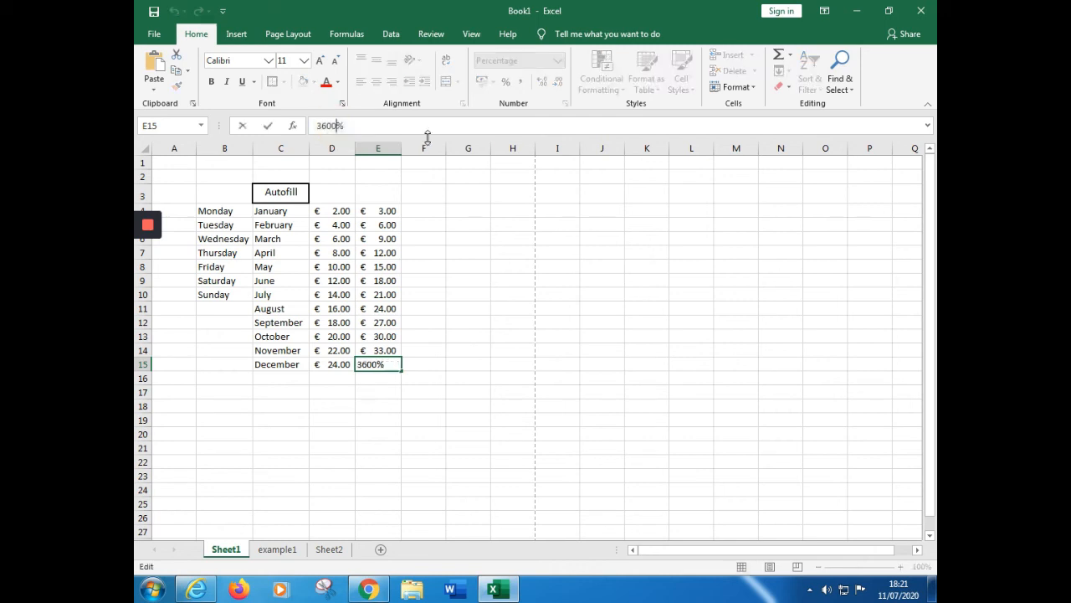
key(BackSpace)
key(BackSpace)
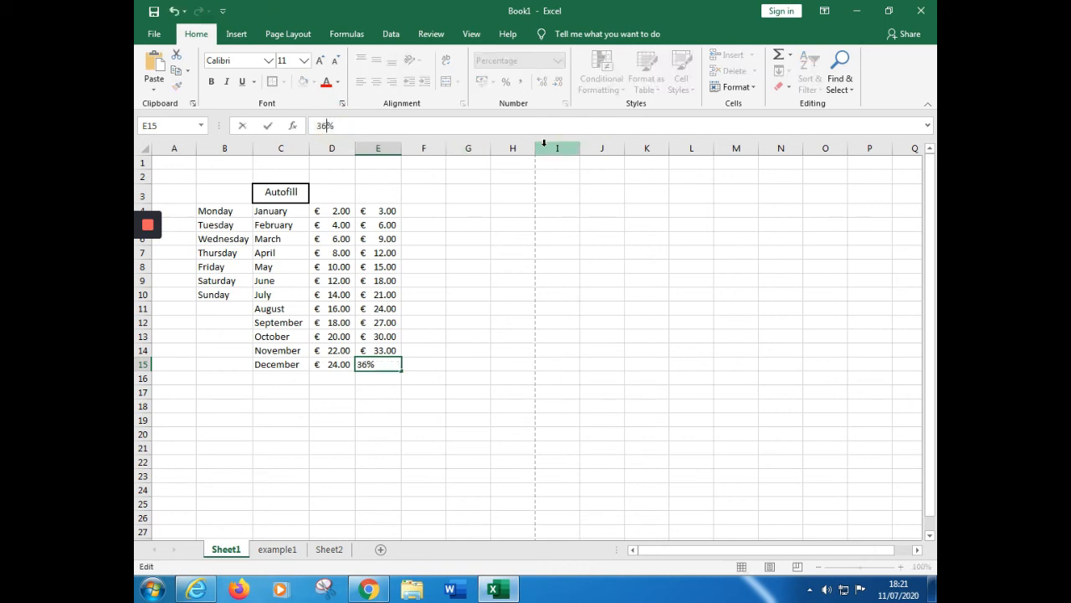
click(467, 268)
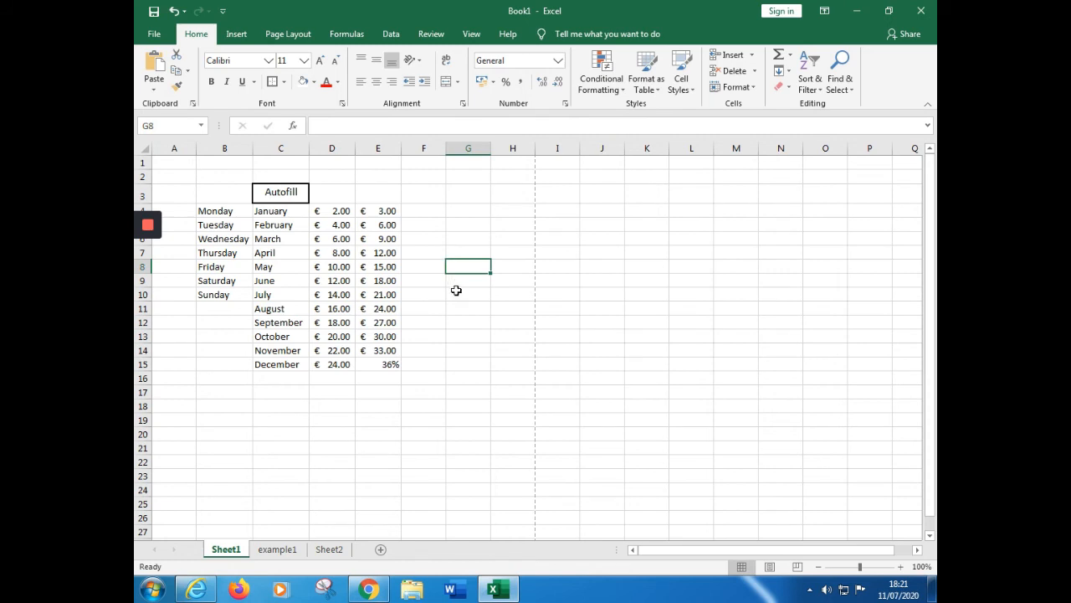
click(394, 367)
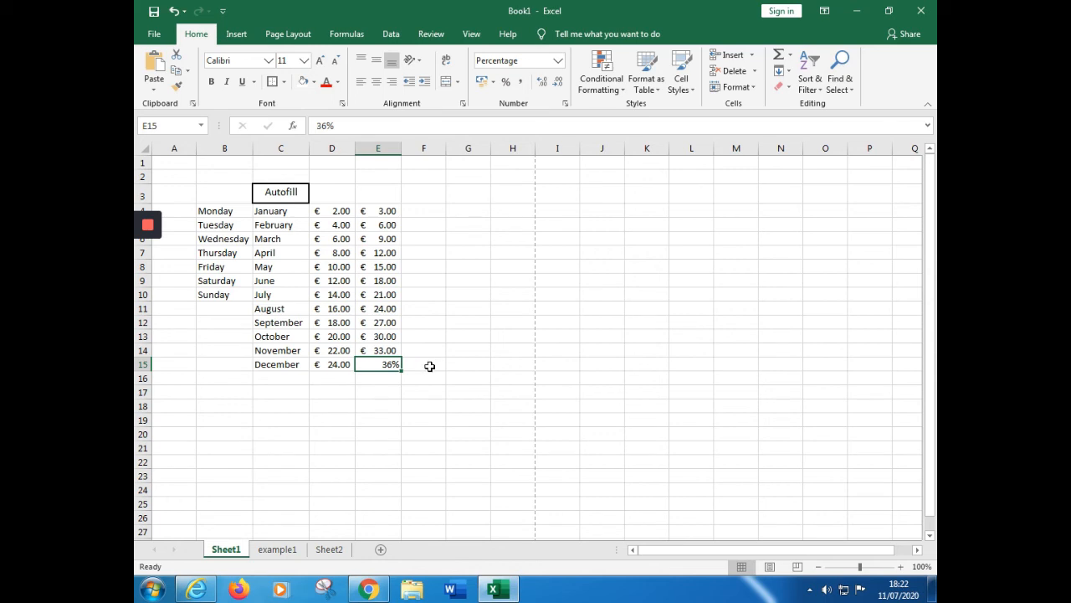
click(467, 323)
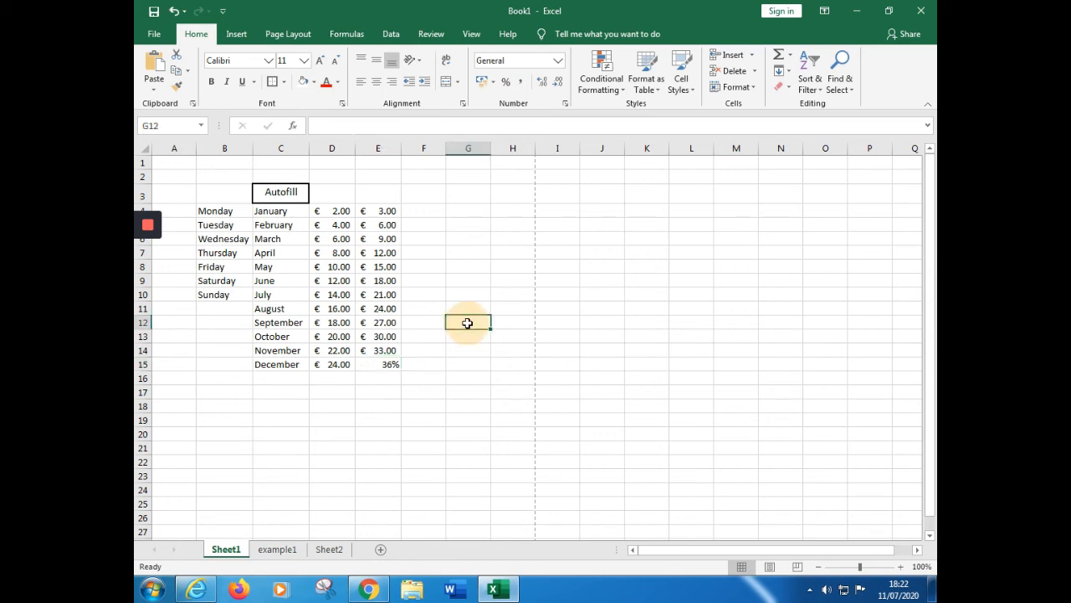
Enter -10 in cell F4, which uses the Number format
click(430, 221)
click(432, 210)
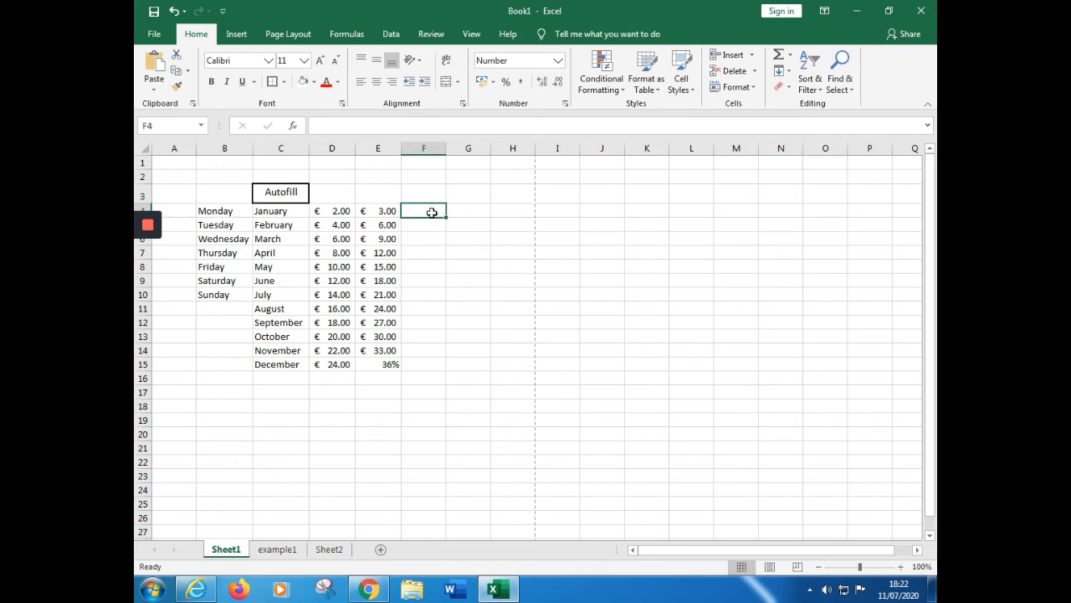
click(379, 124)
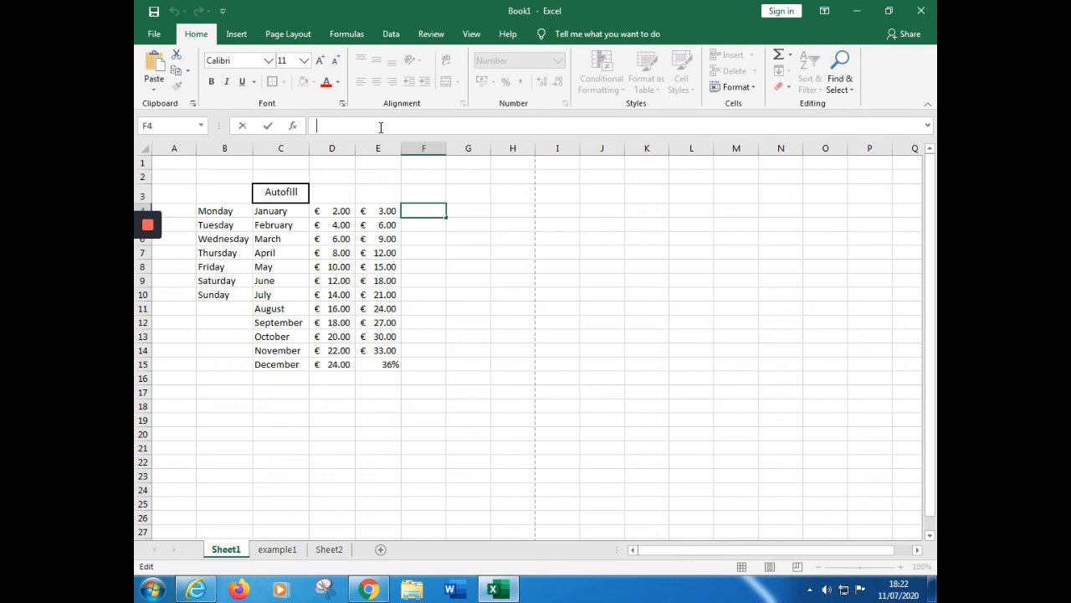
text(=)
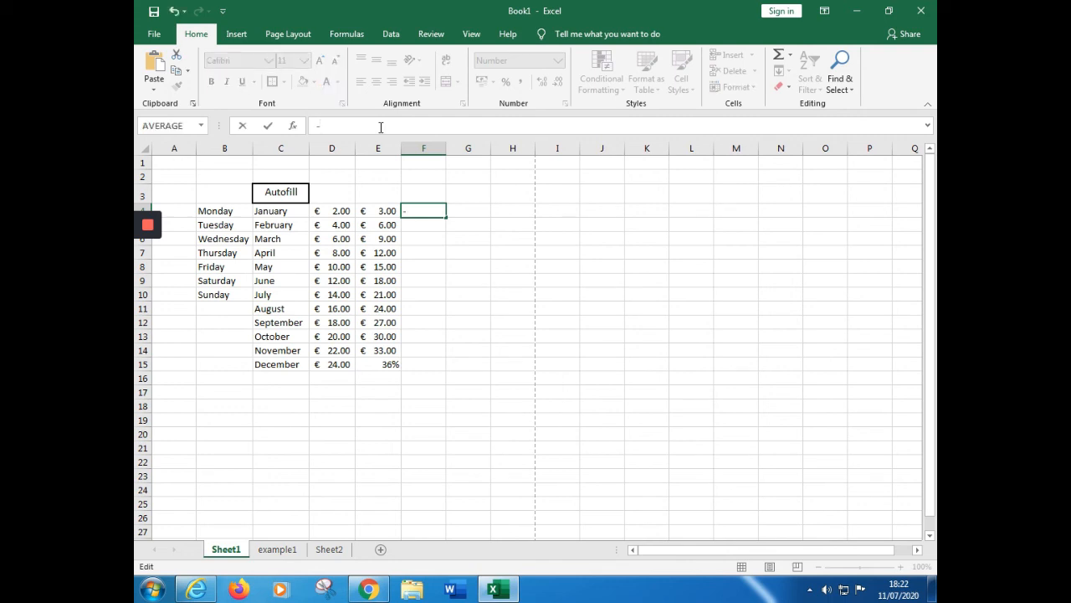
text(10)
click(497, 384)
click(424, 224)
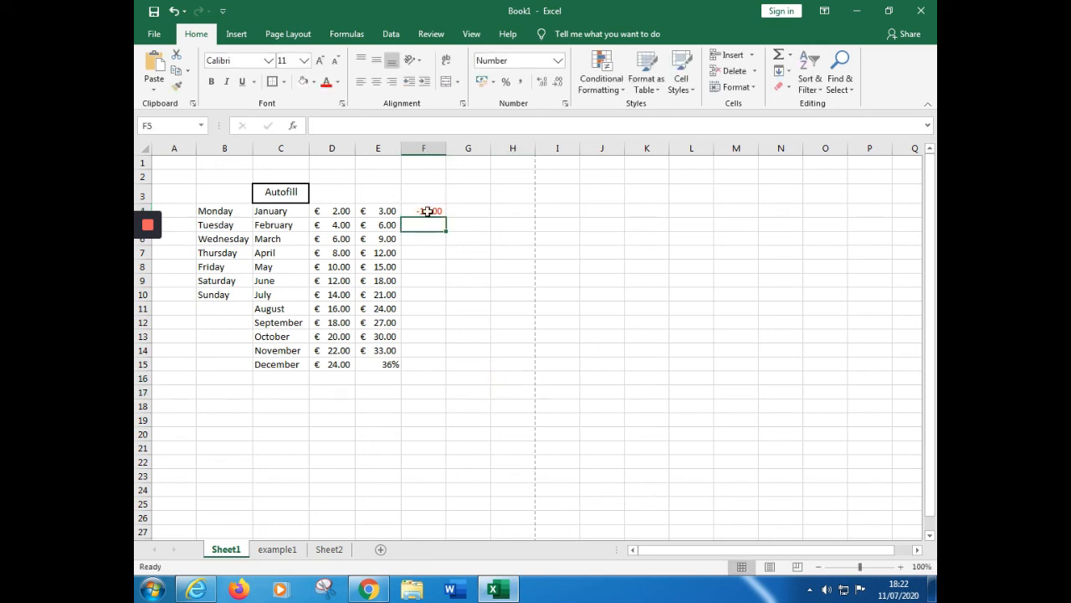
Clear all contents and formatting from the range F3:F13
drag(429, 197, 423, 335)
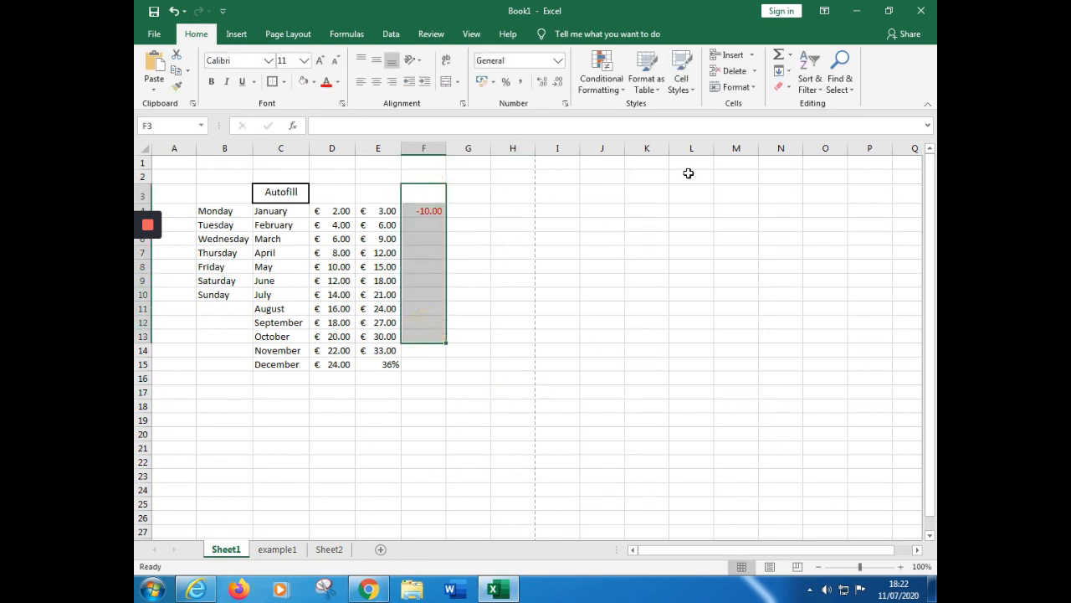
click(782, 87)
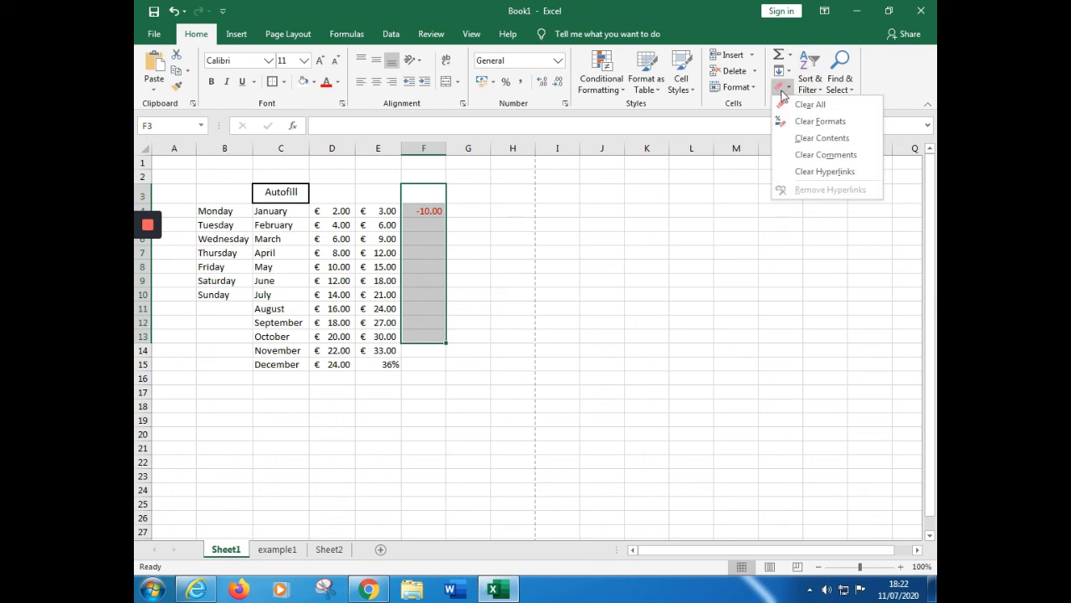
click(805, 104)
click(575, 252)
Enter -10 in the cleared cell F4, beside the January amounts
click(425, 210)
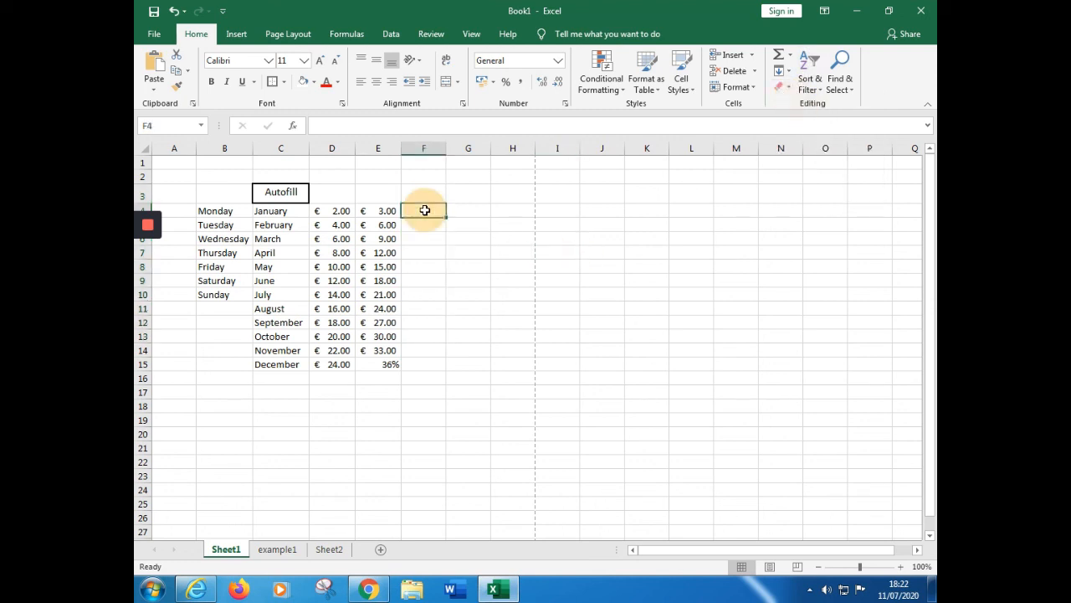
text(1)
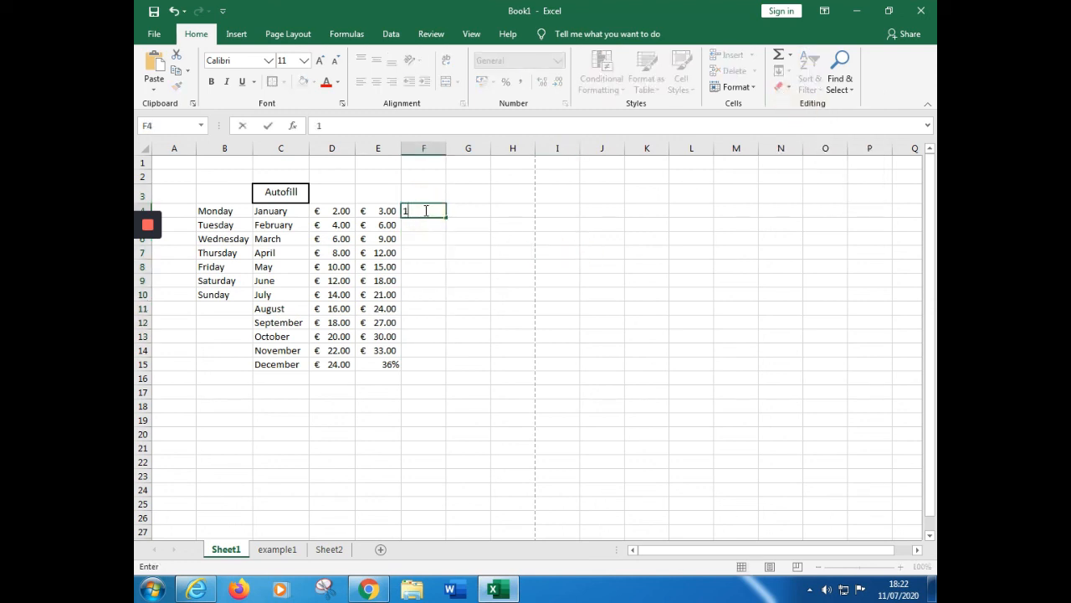
text(-)
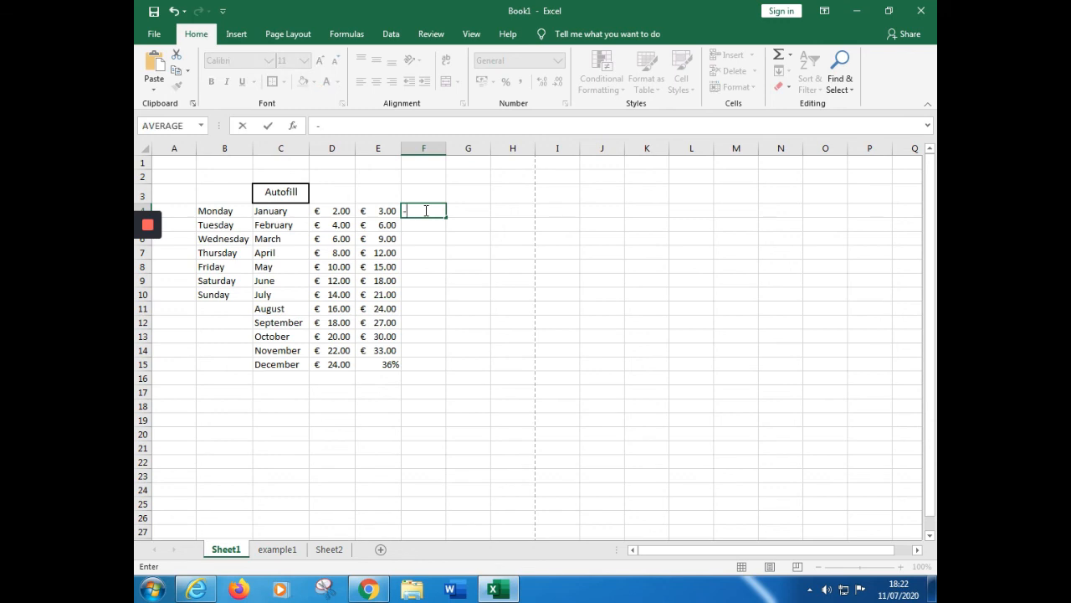
click(375, 124)
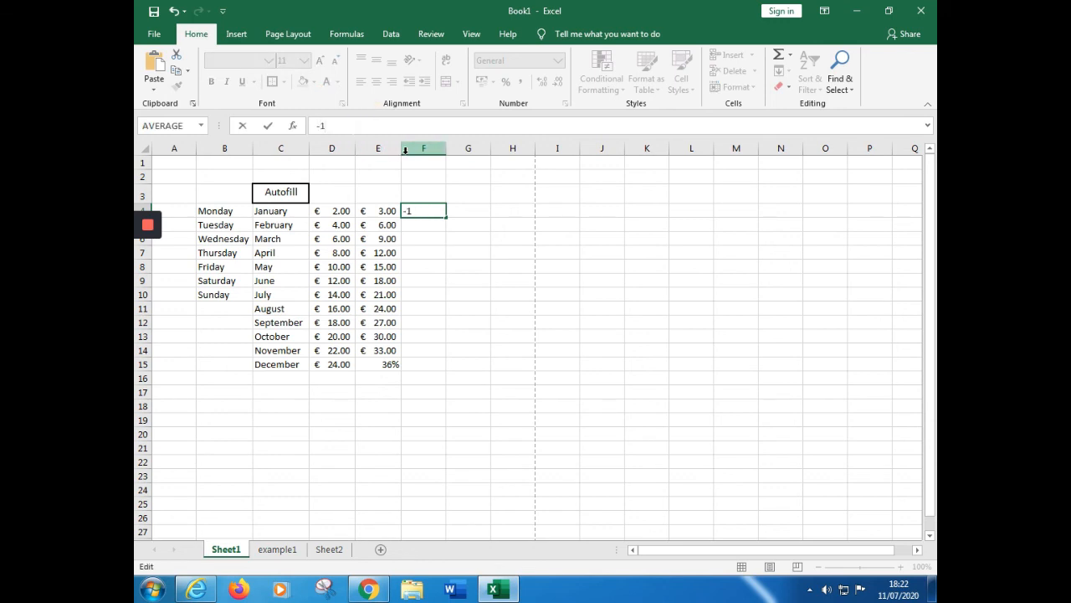
text(0)
click(495, 322)
Enter 5 in cell F5 and -7 in cell F6
click(438, 221)
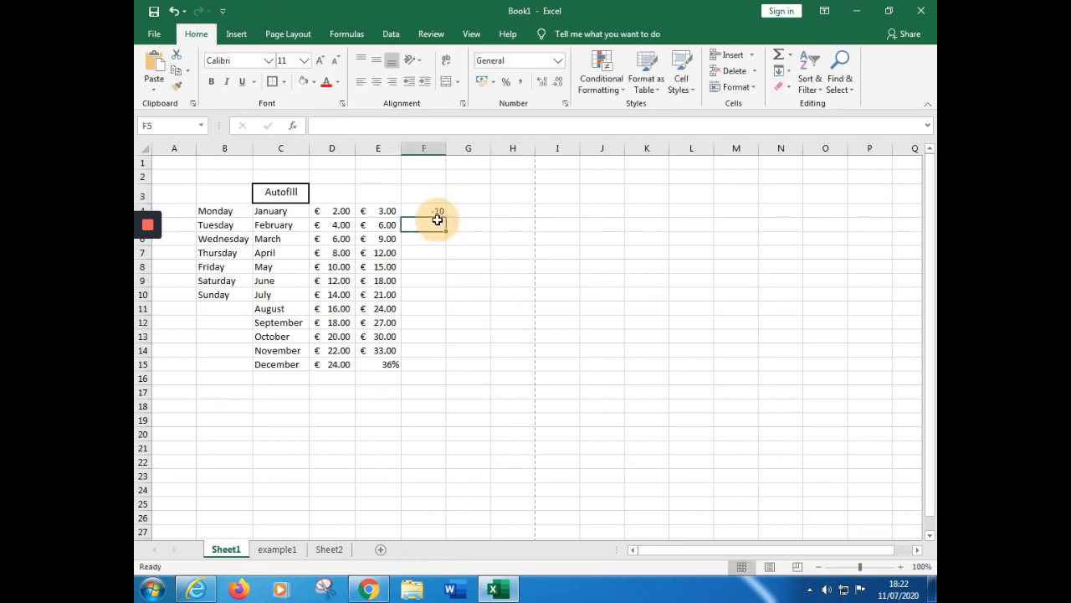
click(356, 123)
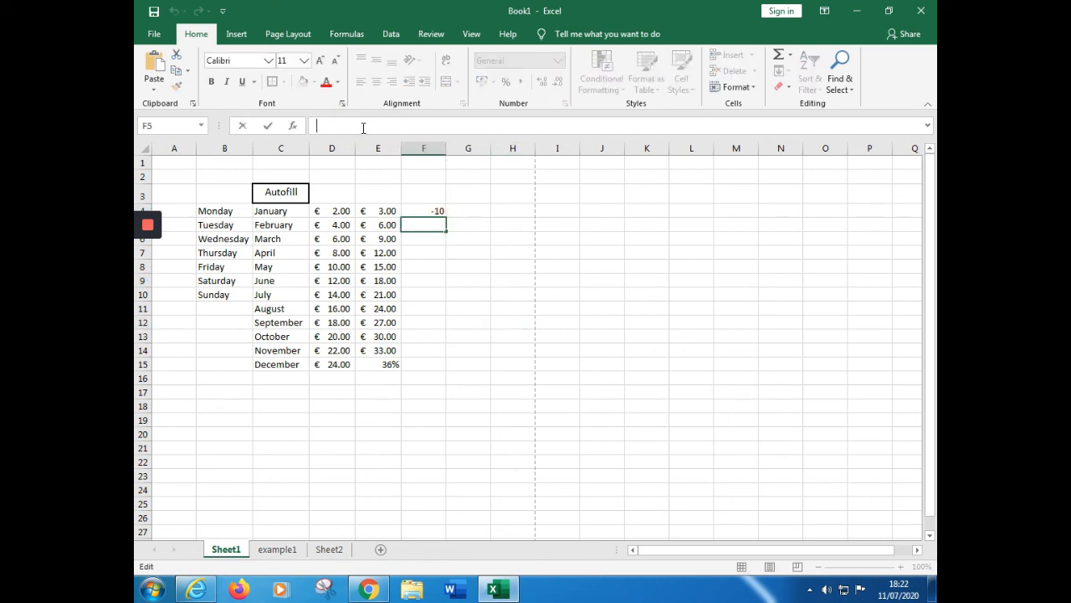
text(5)
click(418, 237)
click(382, 129)
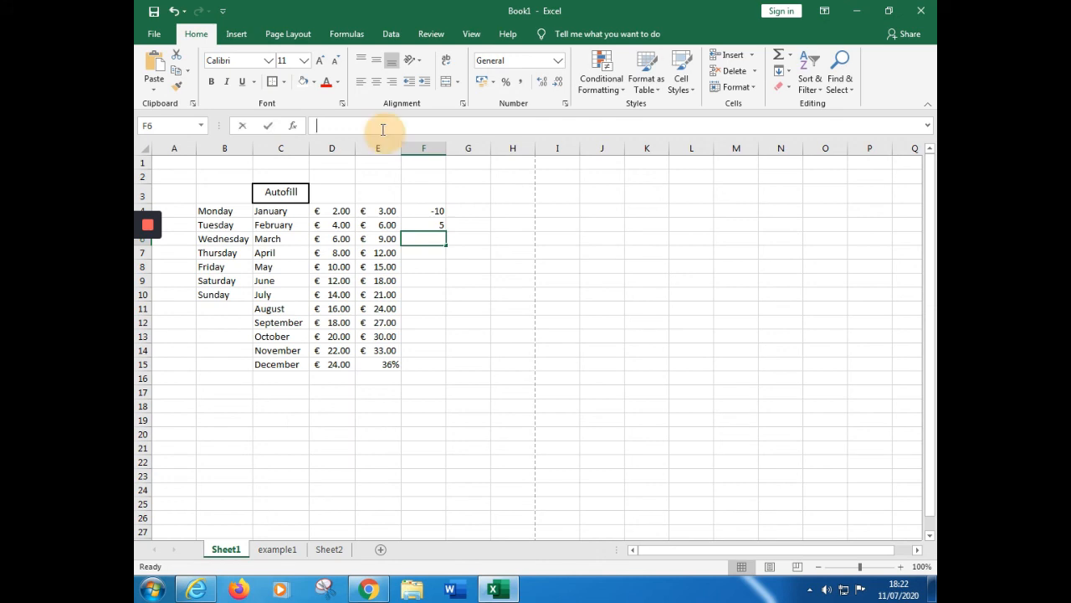
text(-)
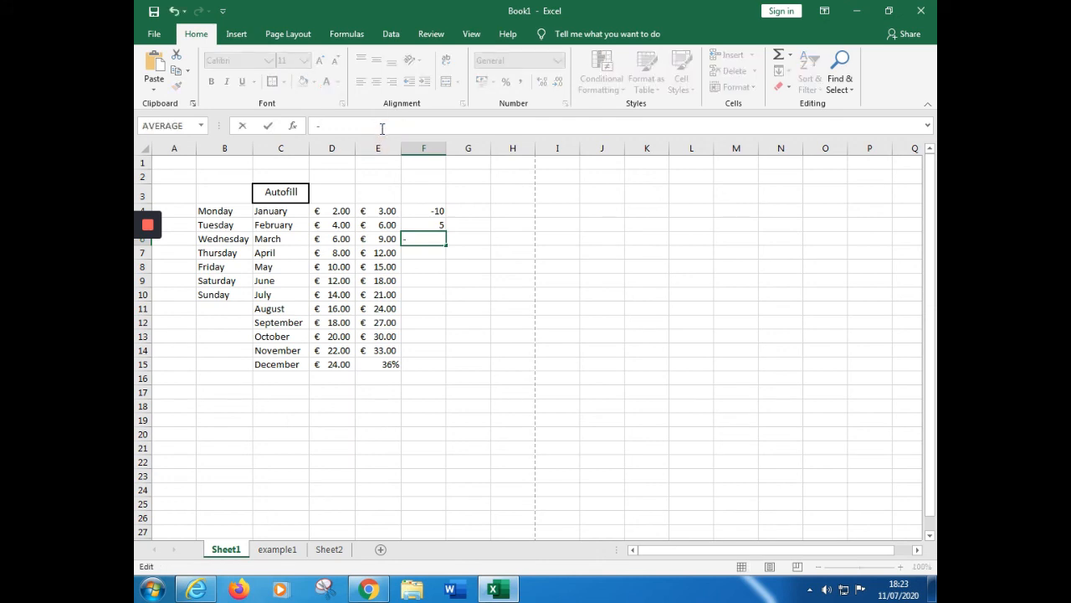
text(7)
click(462, 223)
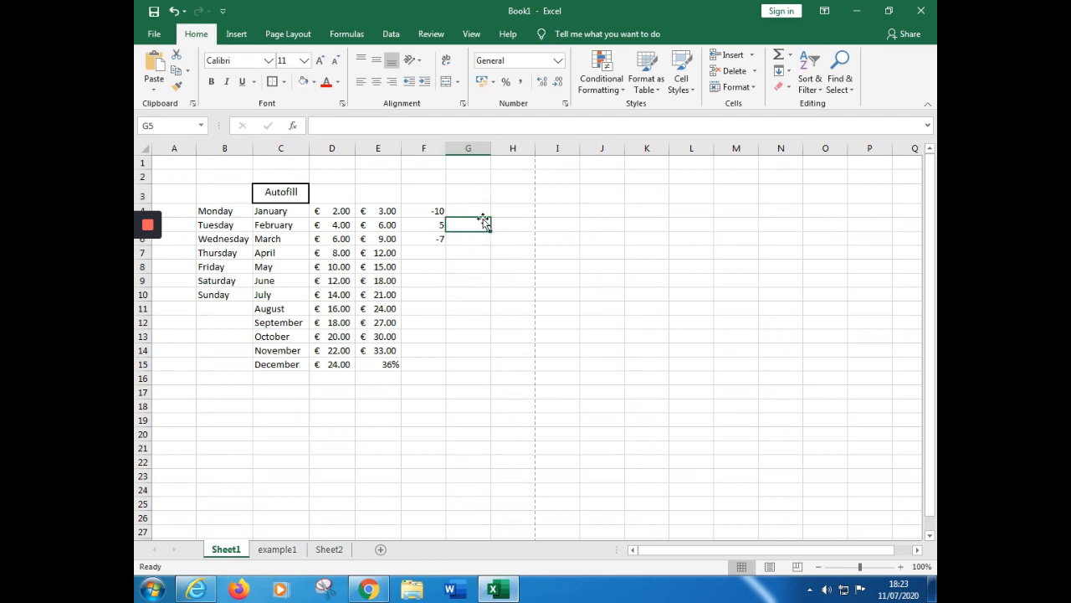
Format the range F4:F6 as Number with two decimal places and negative numbers in red with a minus sign
drag(436, 210, 440, 239)
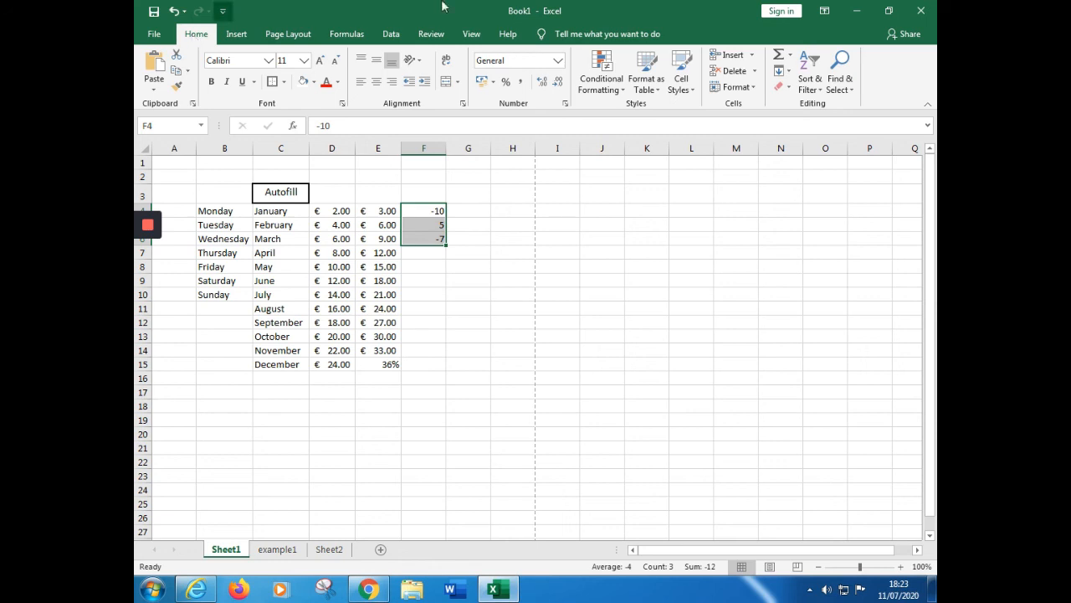
click(738, 89)
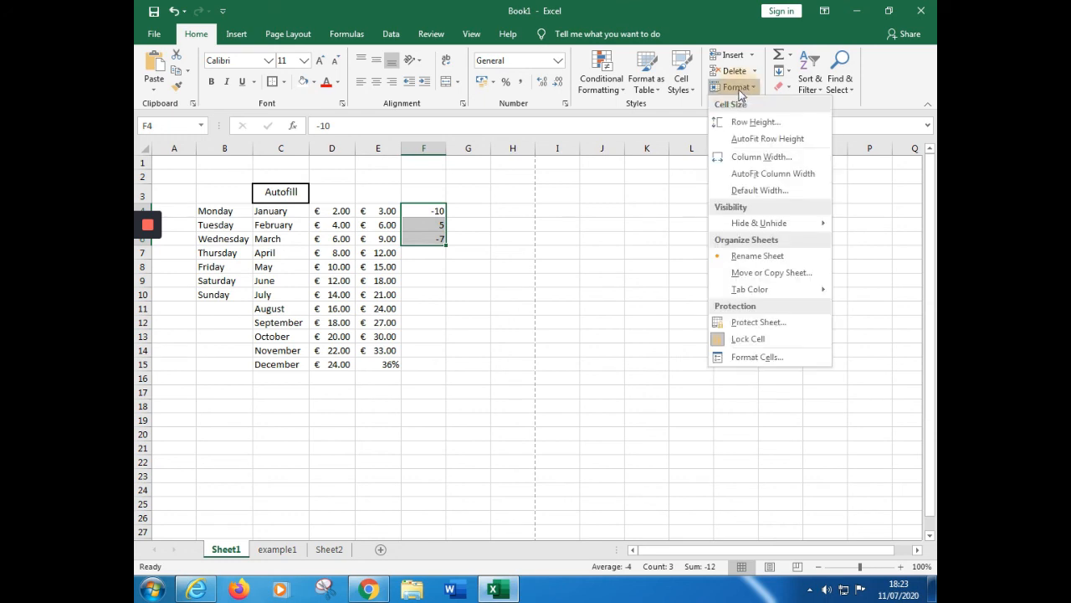
click(757, 358)
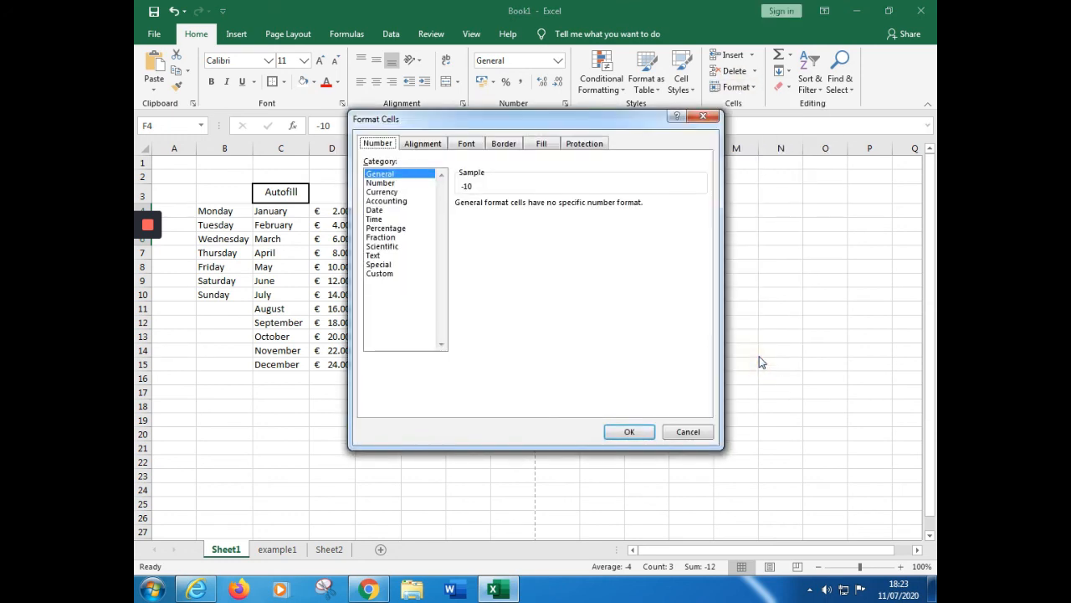
click(383, 183)
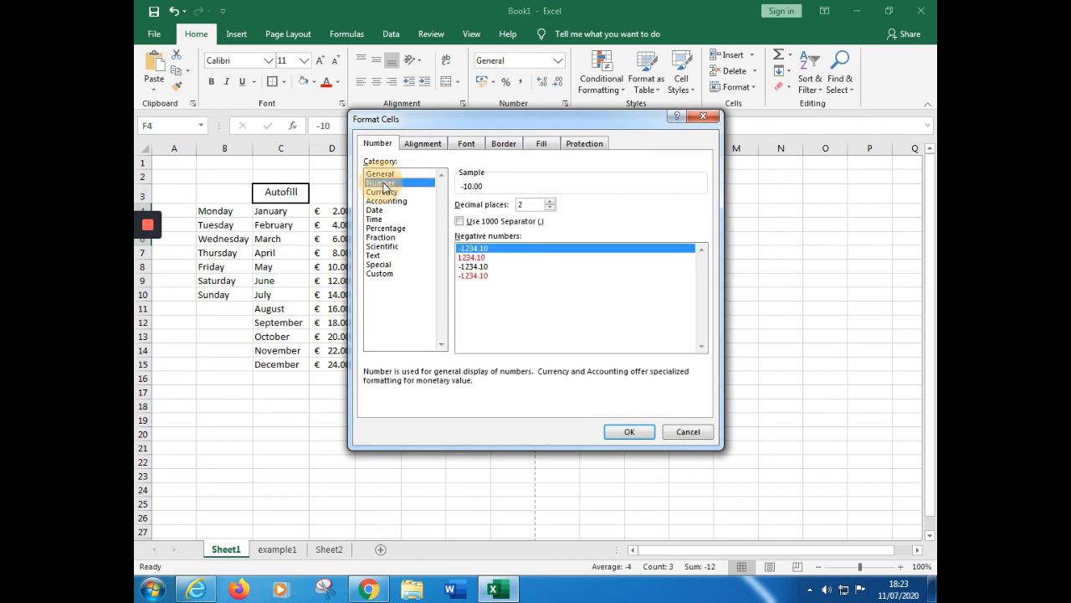
click(485, 277)
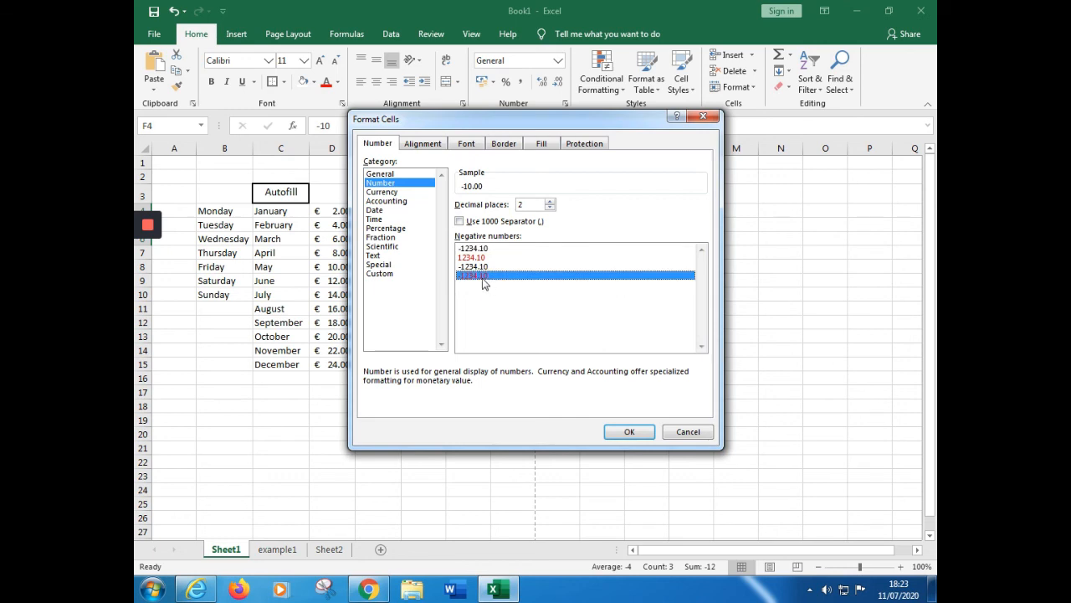
click(629, 431)
click(561, 340)
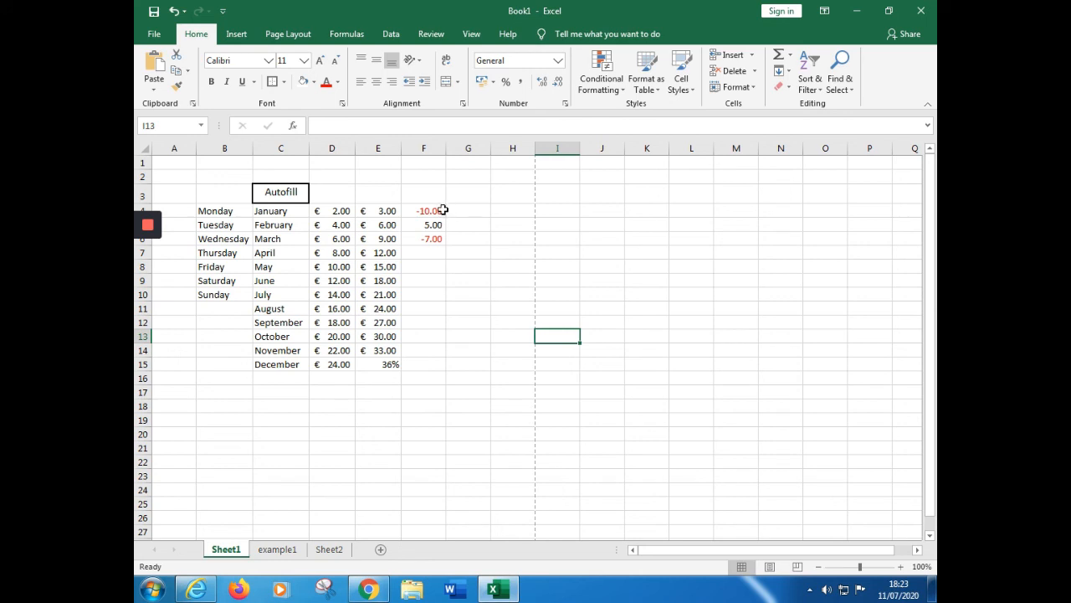
drag(443, 210, 434, 252)
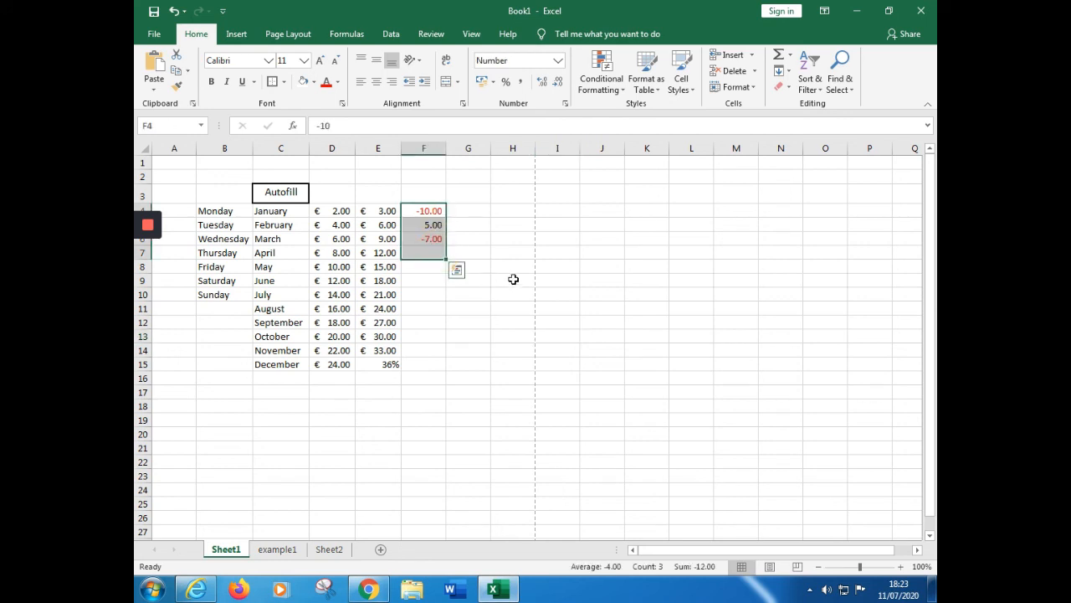
click(514, 284)
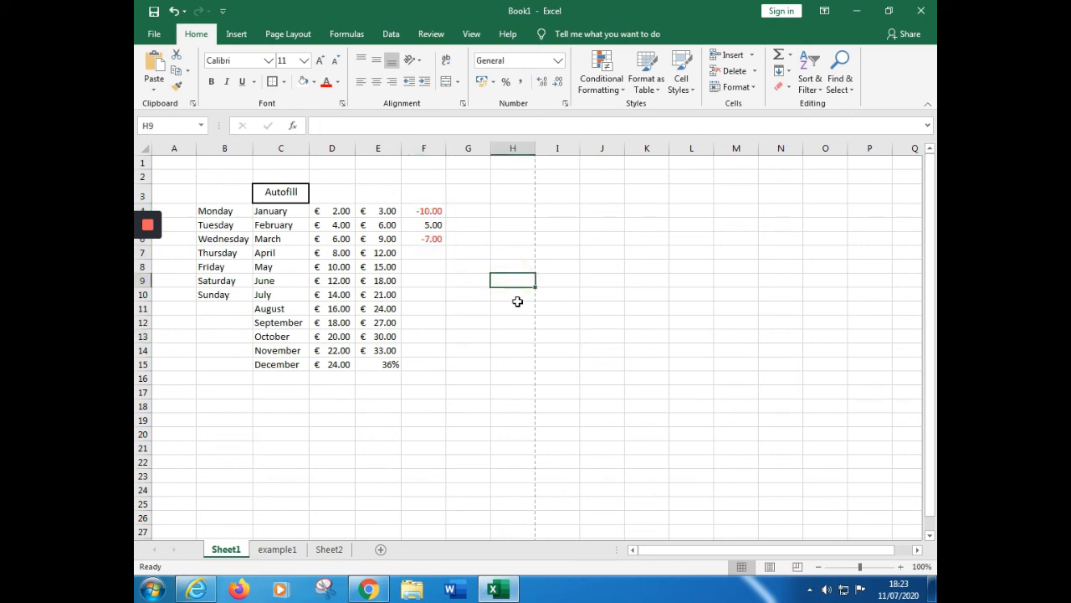